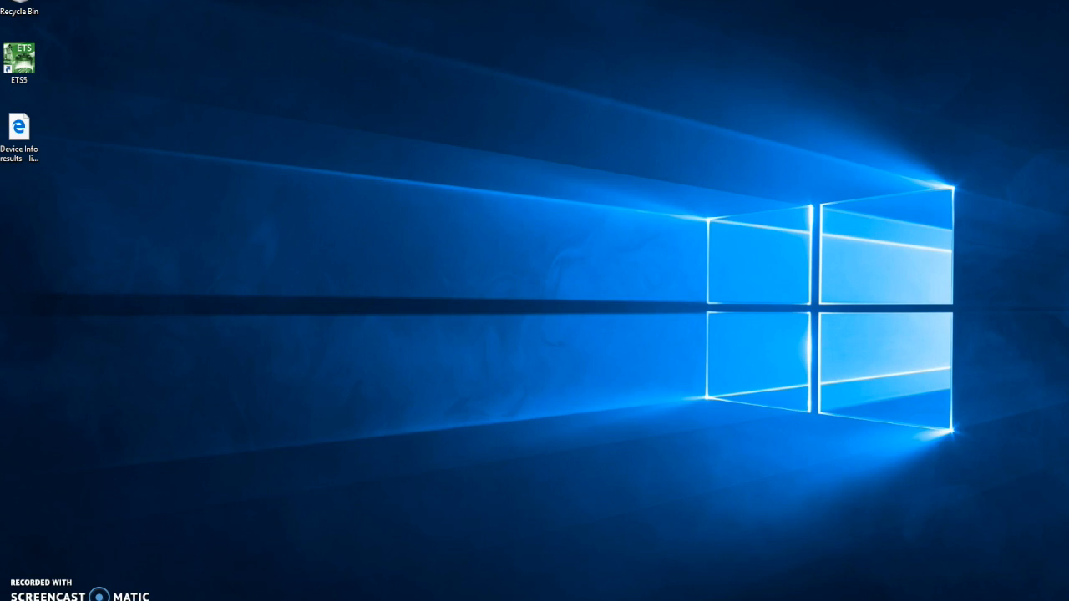
- Launch ETS5 and open the Stonehill Actuators project
{"action": "double_click", "coordinate": [21, 67]}
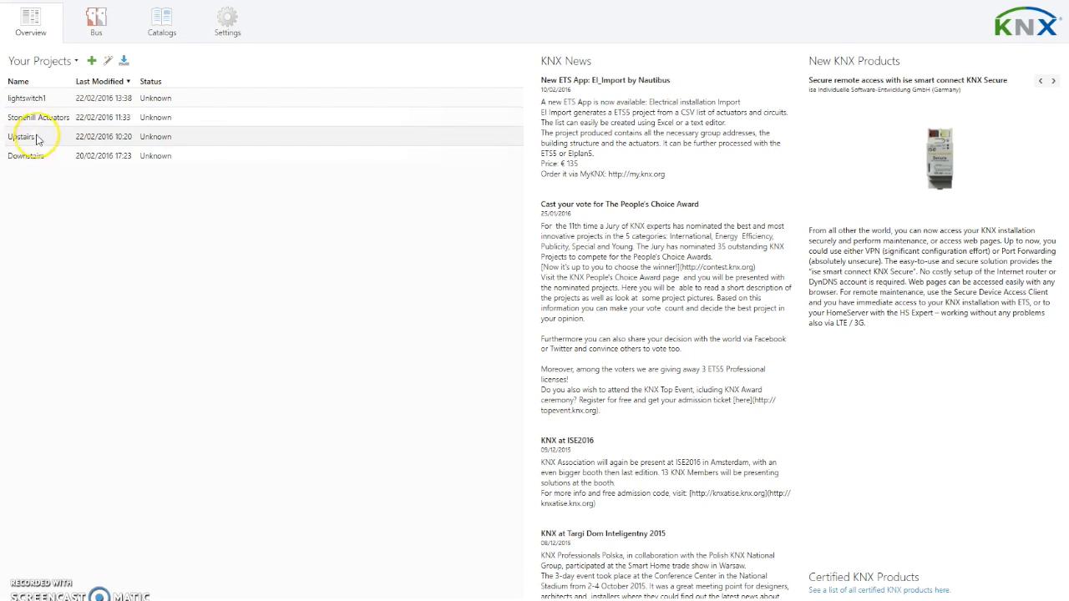
{"action": "left_click", "coordinate": [47, 122]}
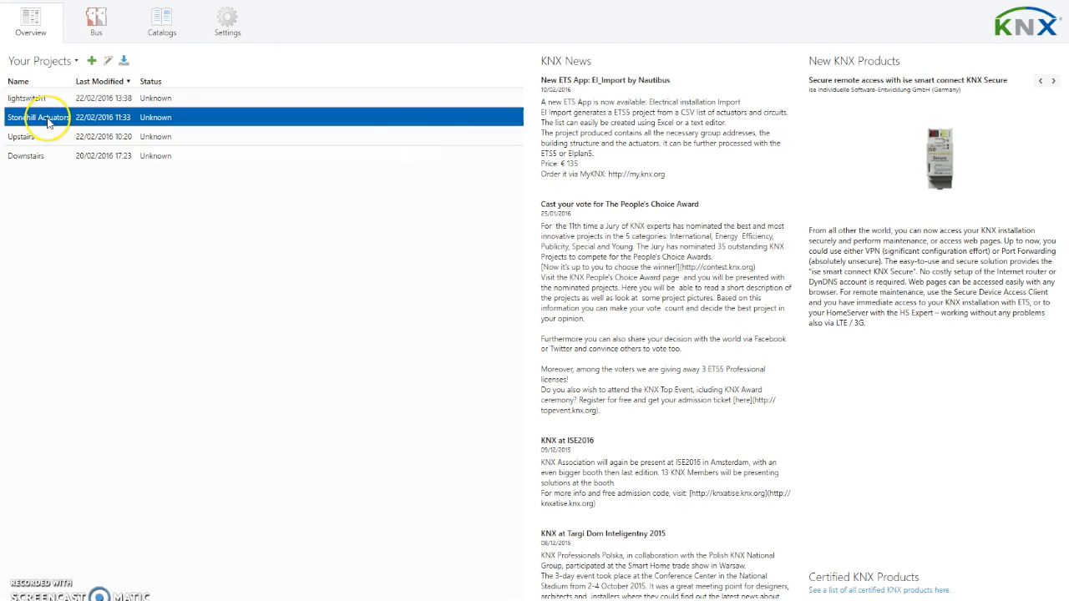
{"action": "left_click", "coordinate": [48, 121]}
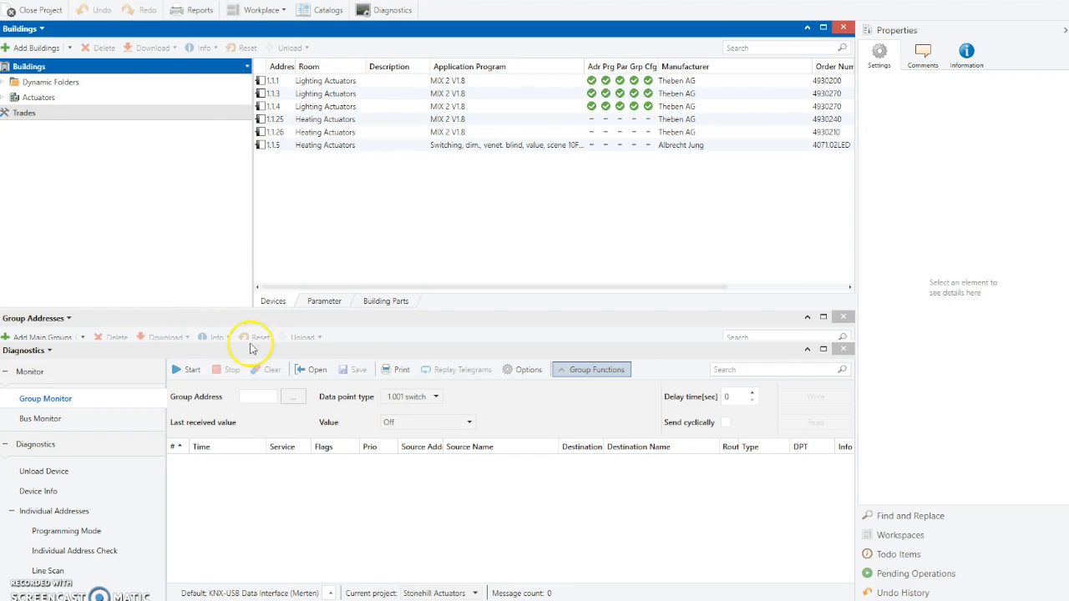
- Close the Diagnostics panel and enlarge the Group Addresses panel beneath the device list
{"action": "left_click", "coordinate": [843, 349]}
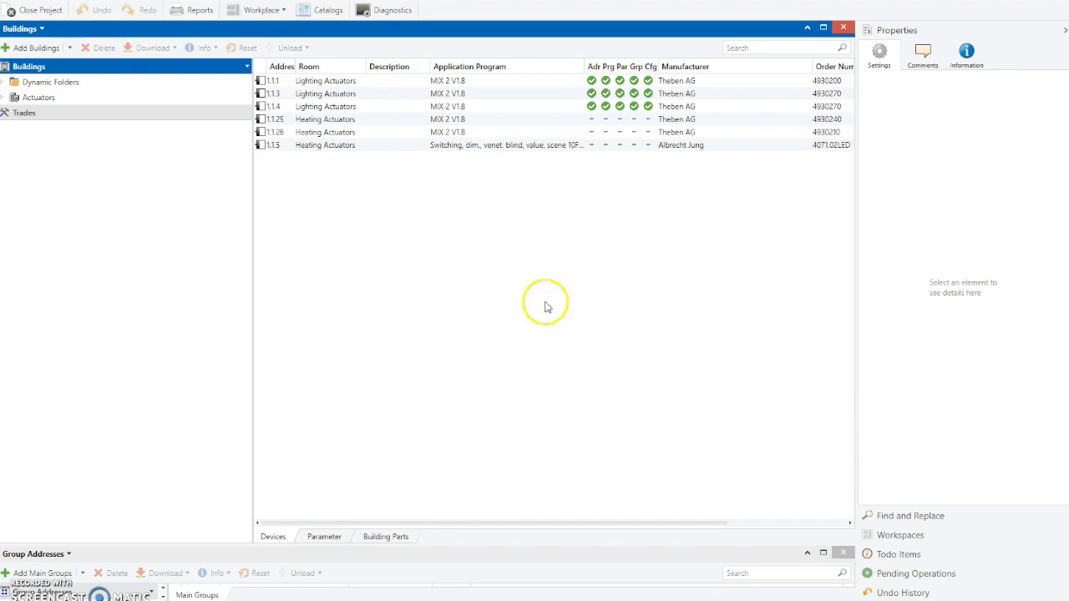
{"action": "left_click_drag", "start_coordinate": [544, 547], "coordinate": [520, 208]}
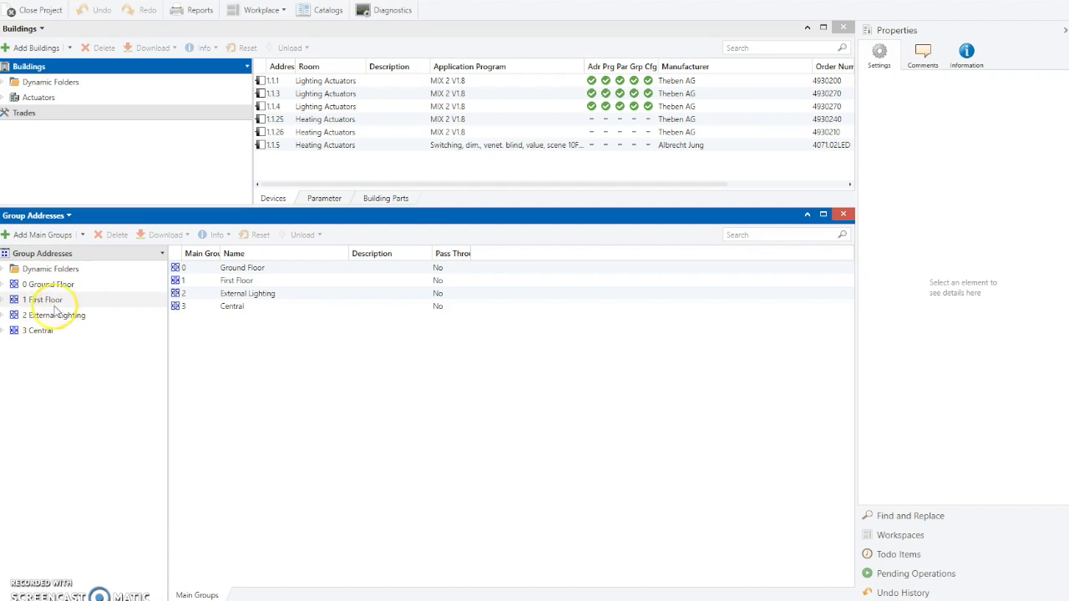
- Expand the Central, Ground Floor and Lounge group address folders and browse the Lounge group addresses
{"action": "left_click", "coordinate": [6, 332]}
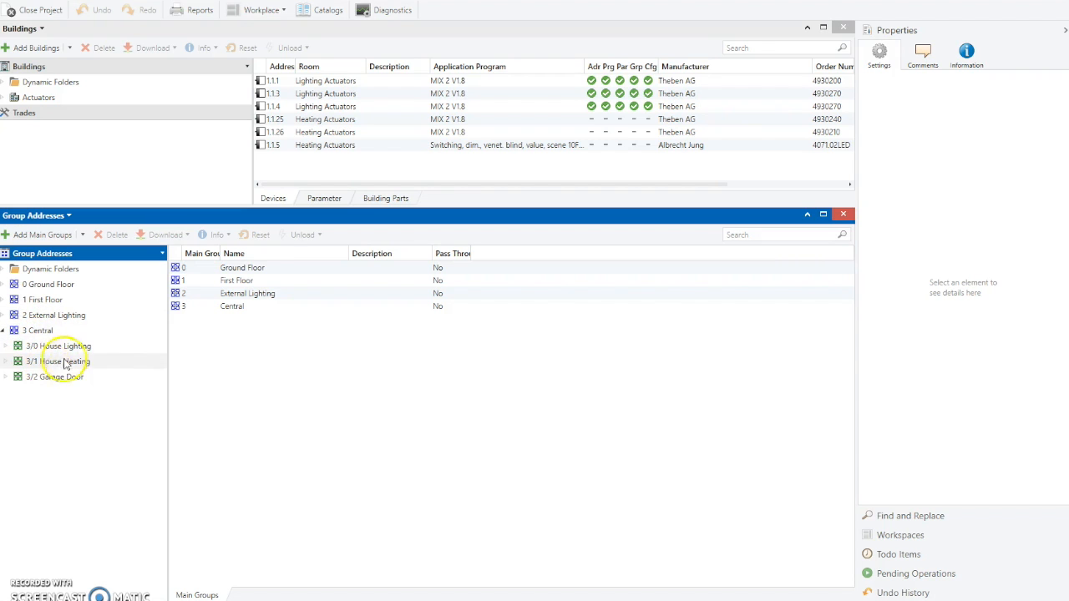
{"action": "left_click", "coordinate": [5, 284]}
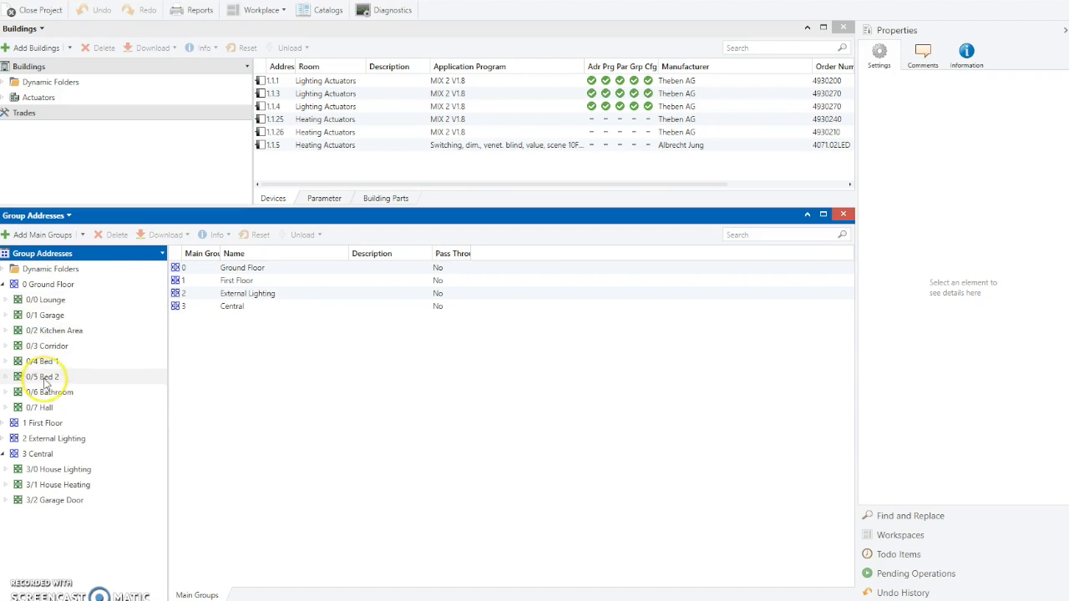
{"action": "left_click", "coordinate": [6, 300]}
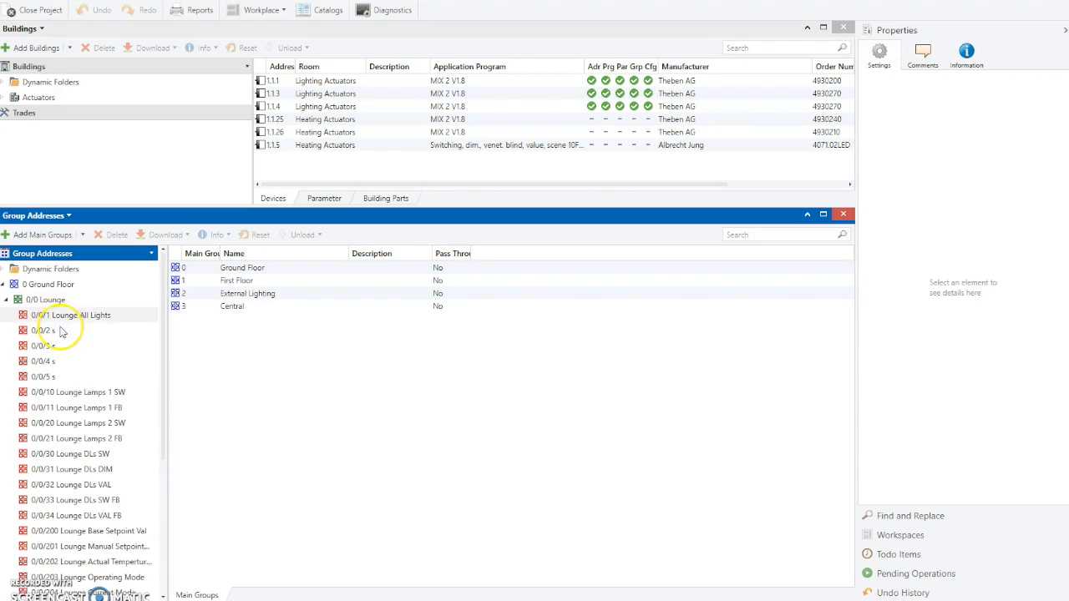
{"action": "scroll", "coordinate": [67, 337], "scroll_direction": "down", "scroll_amount": 2}
{"action": "scroll", "coordinate": [72, 332], "scroll_direction": "up", "scroll_amount": 2}
{"action": "scroll", "coordinate": [73, 330], "scroll_direction": "down", "scroll_amount": 1}
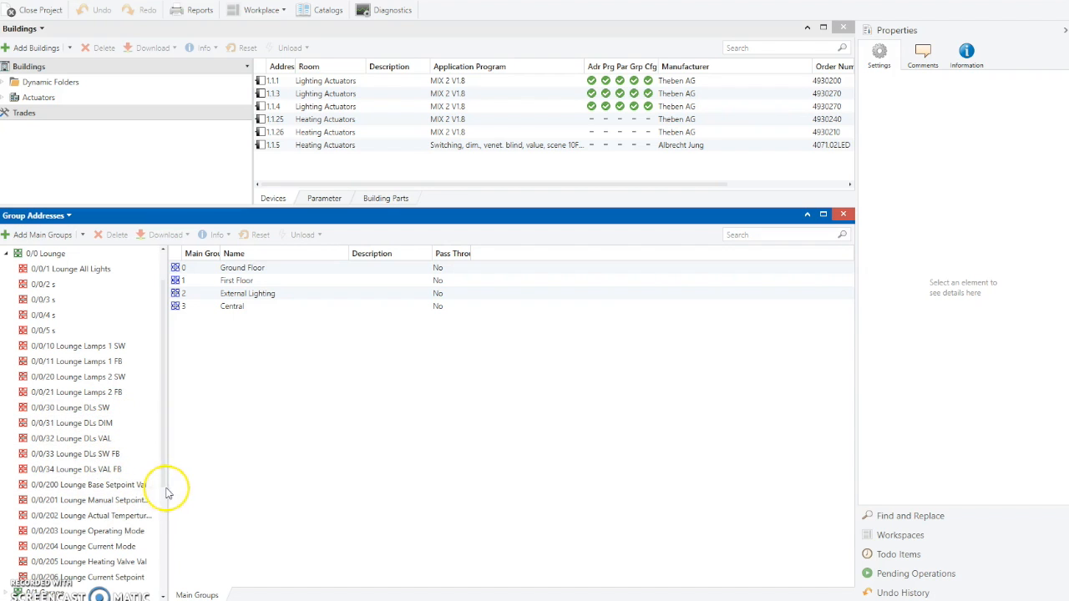
{"action": "left_click_drag", "start_coordinate": [167, 489], "coordinate": [244, 489]}
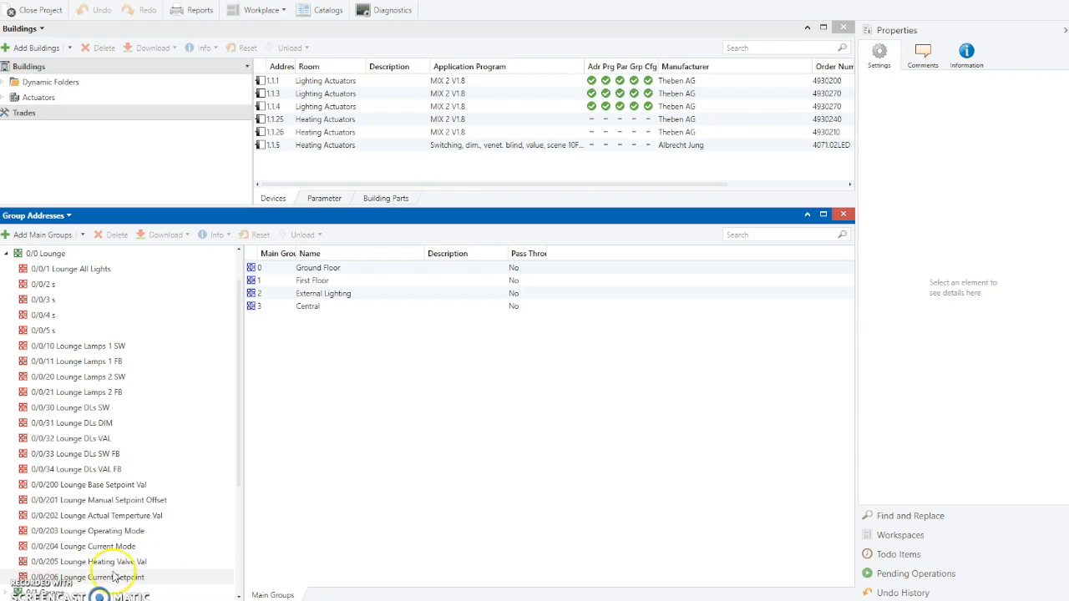
{"action": "scroll", "coordinate": [169, 576], "scroll_direction": "down", "scroll_amount": 1}
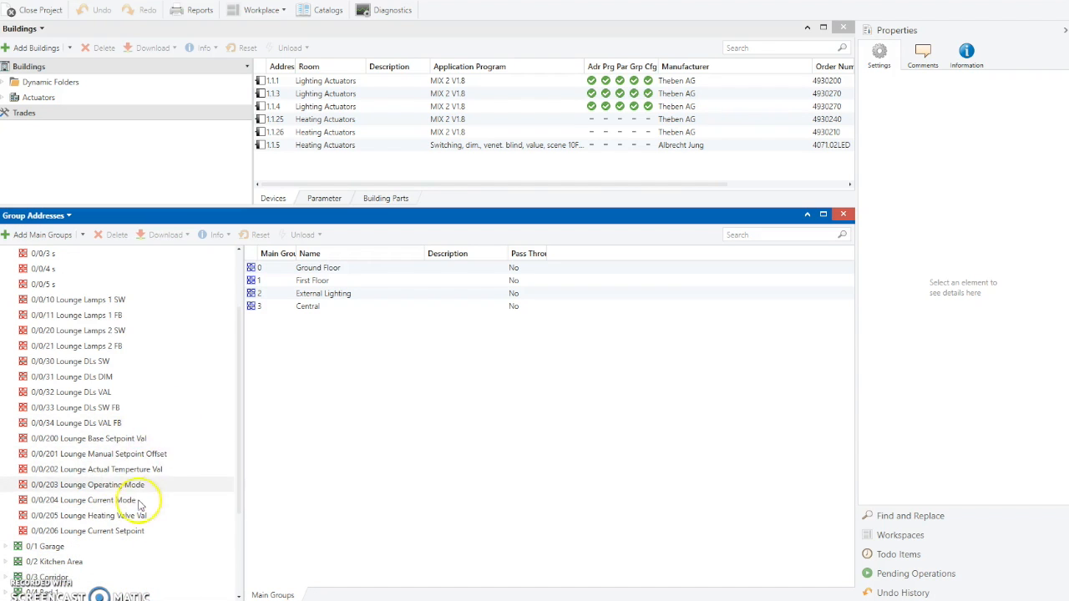
{"action": "scroll", "coordinate": [95, 460], "scroll_direction": "down", "scroll_amount": 3}
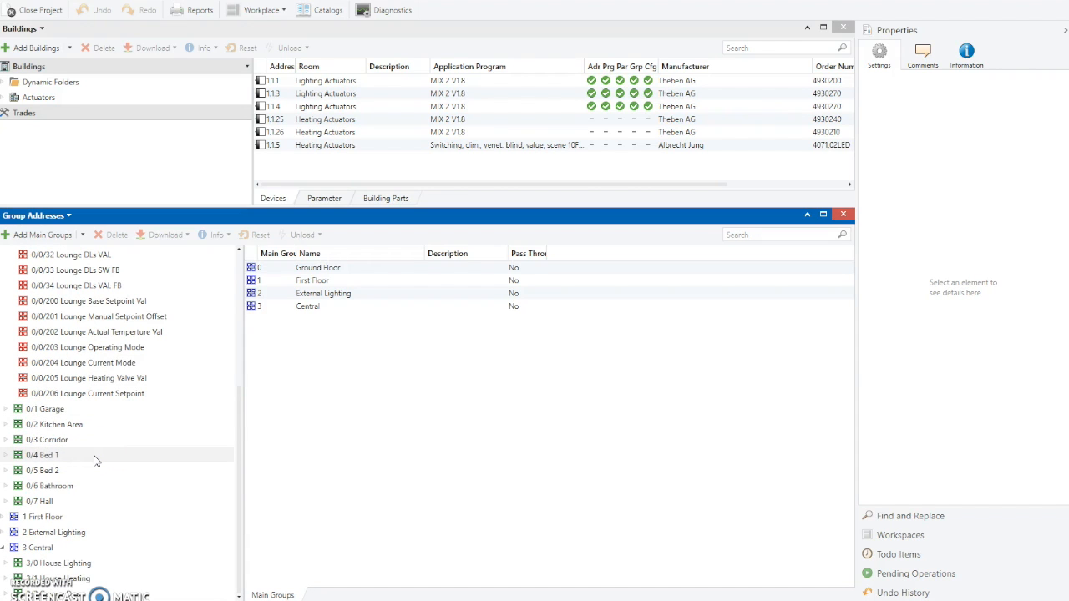
{"action": "left_click_drag", "start_coordinate": [238, 501], "coordinate": [239, 529]}
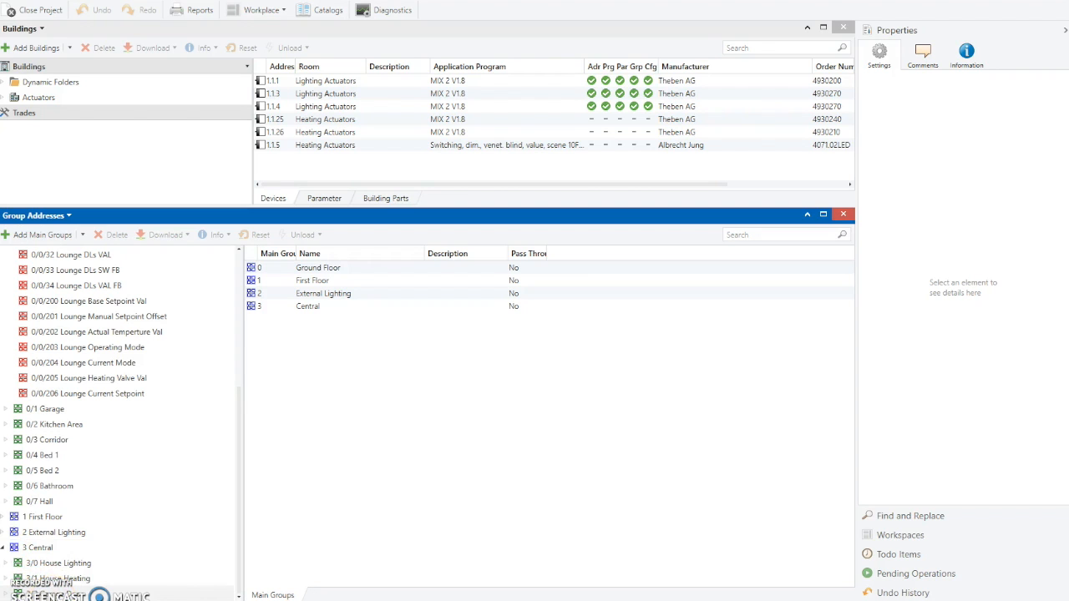
- Add a group address named Monitor to the 3/2 Garage Door middle group
{"action": "left_click", "coordinate": [34, 593]}
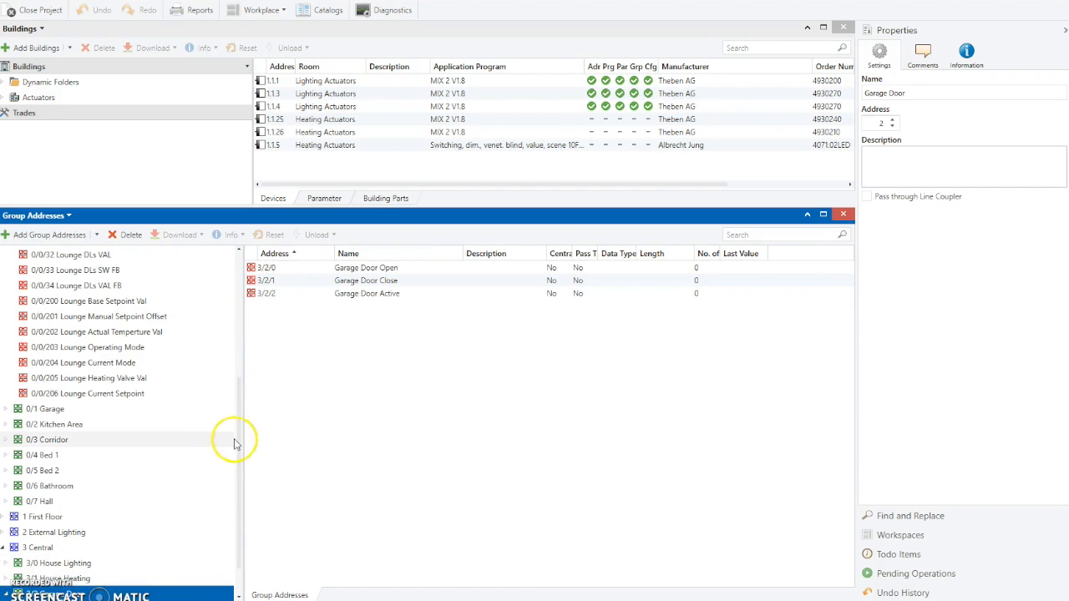
{"action": "scroll", "coordinate": [236, 468], "scroll_direction": "down", "scroll_amount": 1}
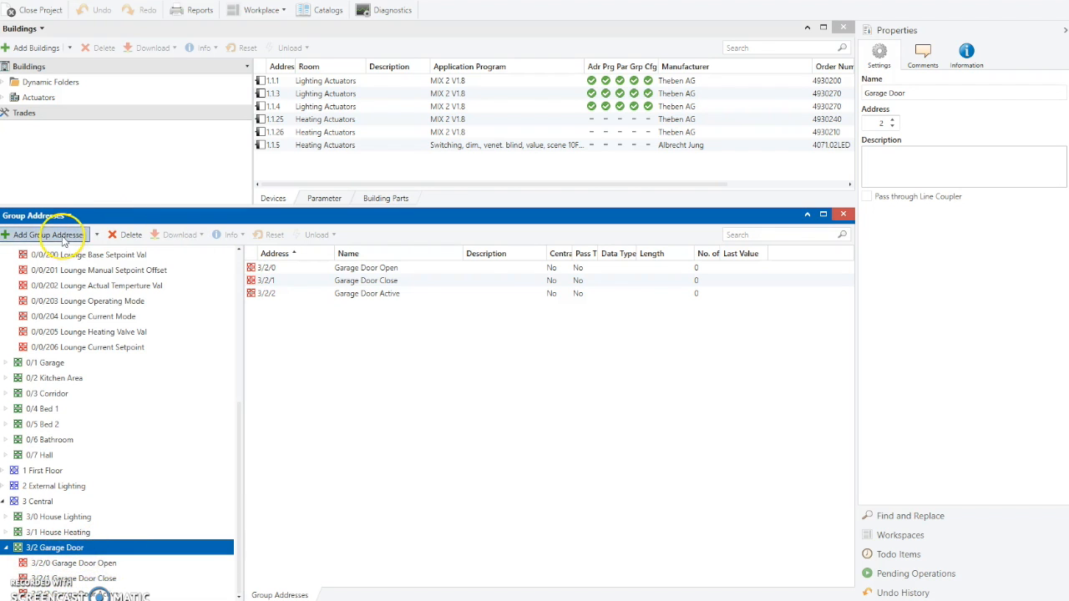
{"action": "left_click", "coordinate": [48, 234]}
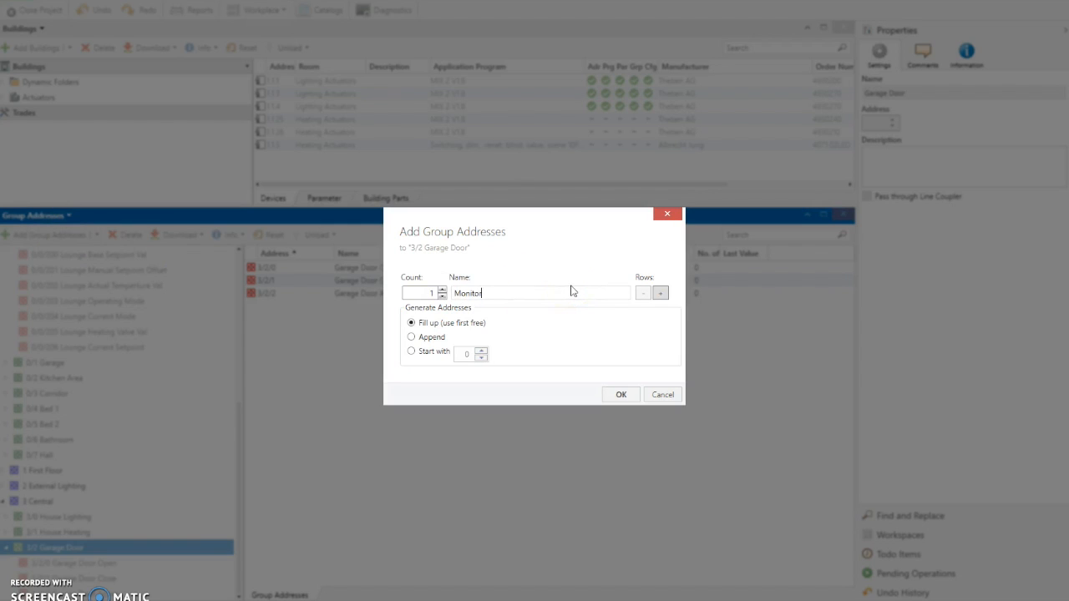
{"action": "left_click", "coordinate": [619, 396]}
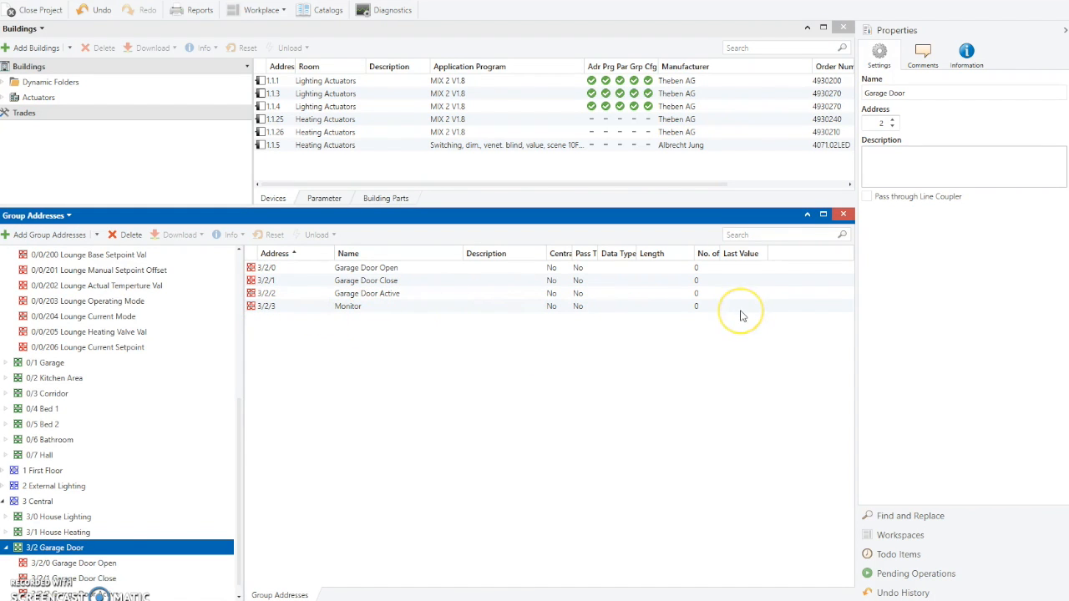
- Select the Monitor group address and browse its available data types
{"action": "left_click", "coordinate": [325, 314]}
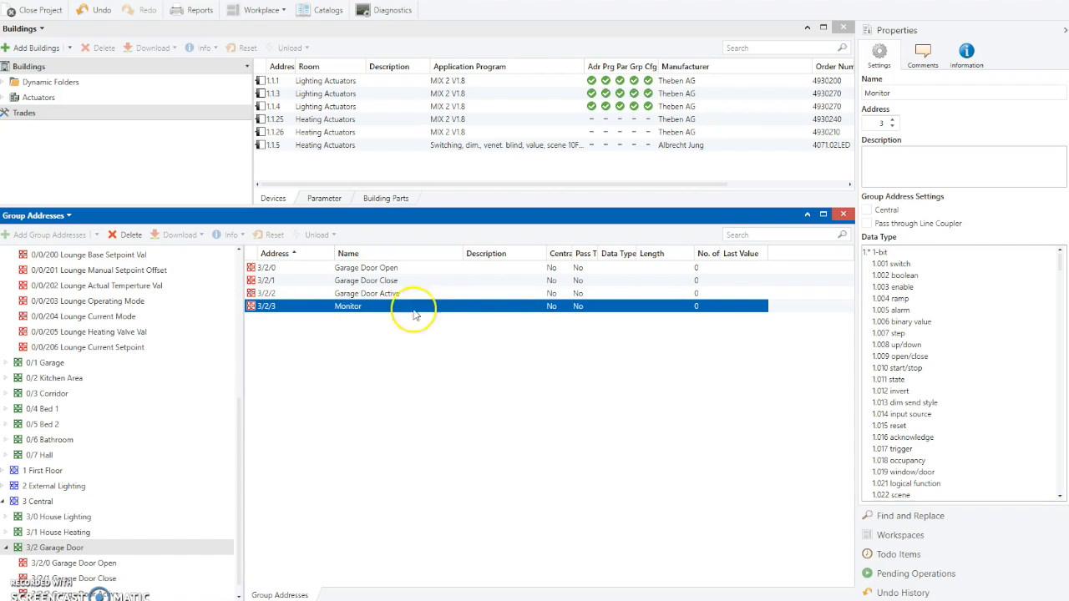
{"action": "scroll", "coordinate": [926, 359], "scroll_direction": "down", "scroll_amount": 8}
{"action": "scroll", "coordinate": [921, 382], "scroll_direction": "down", "scroll_amount": 5}
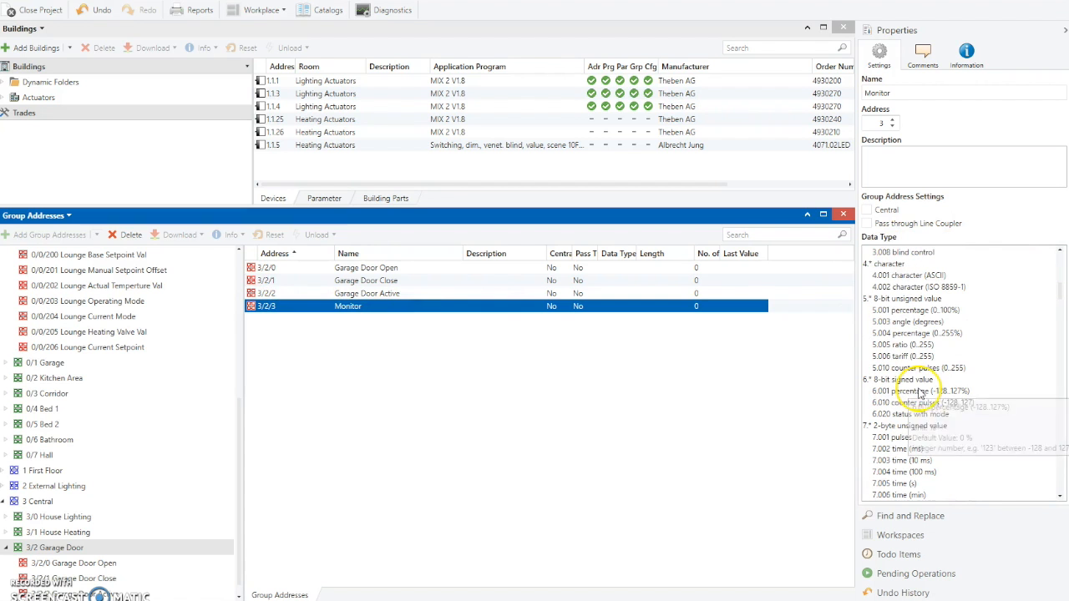
{"action": "scroll", "coordinate": [921, 388], "scroll_direction": "up", "scroll_amount": 13}
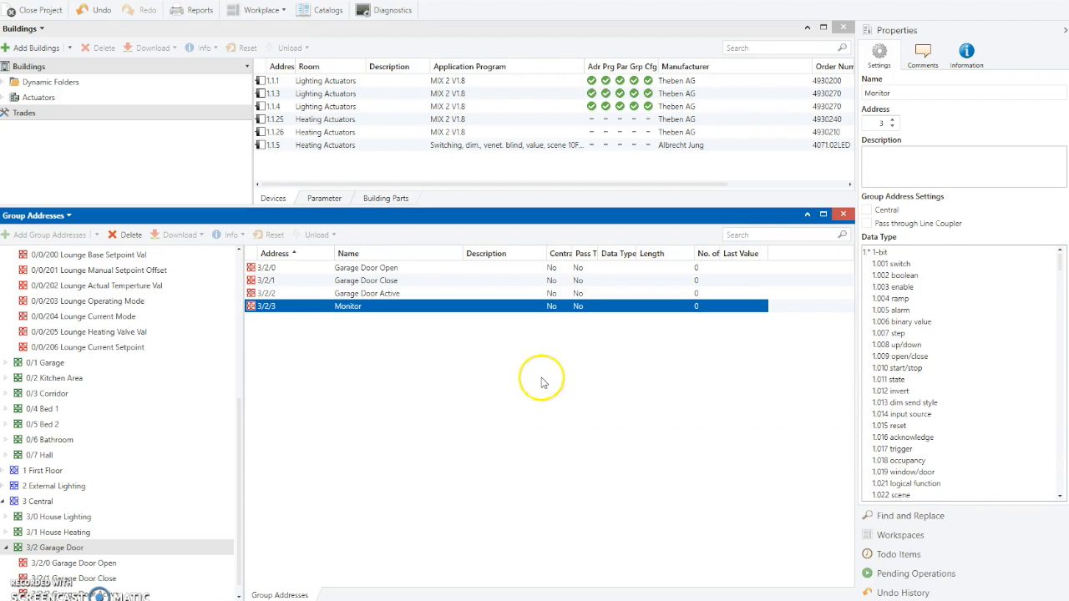
{"action": "scroll", "coordinate": [92, 267], "scroll_direction": "up", "scroll_amount": 6}
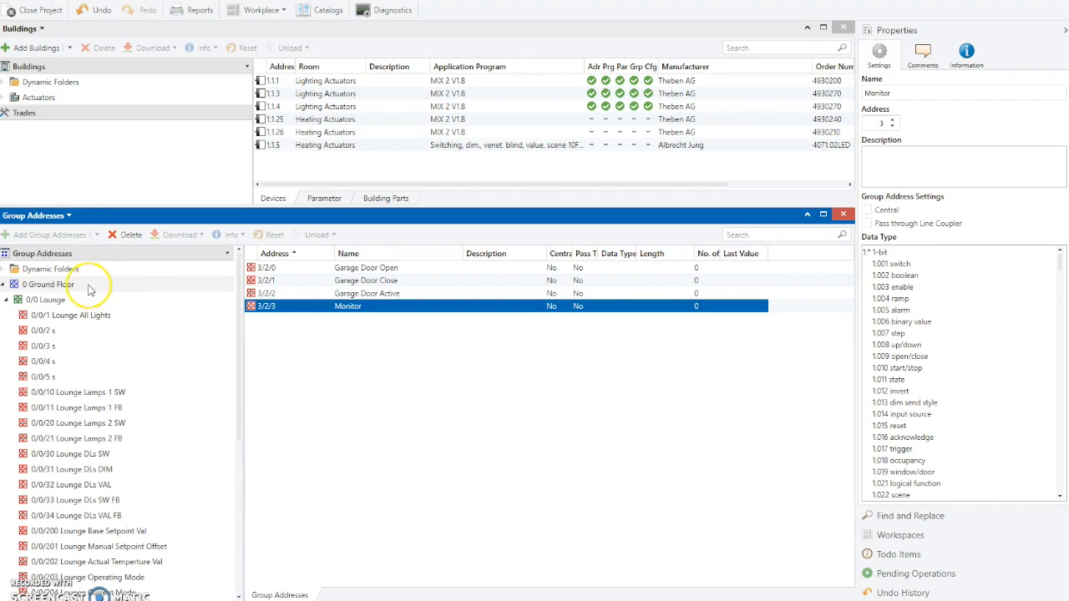
- Export all the project's group addresses as a semicolon-separated CSV file named Stonehill_Grp_Adr
{"action": "left_click", "coordinate": [50, 269]}
{"action": "left_click", "coordinate": [46, 253]}
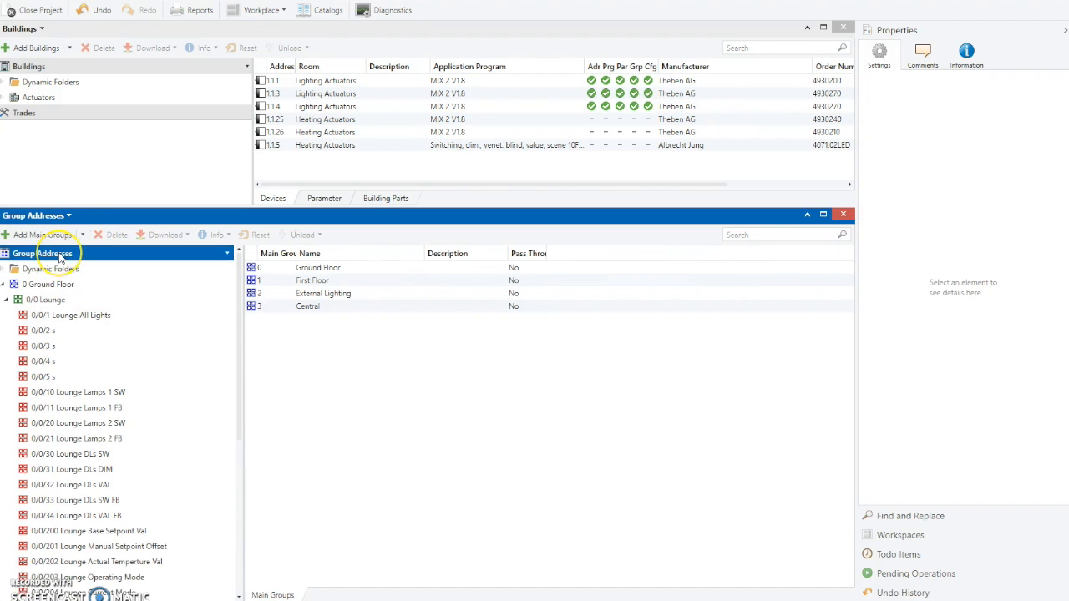
{"action": "right_click", "coordinate": [61, 254]}
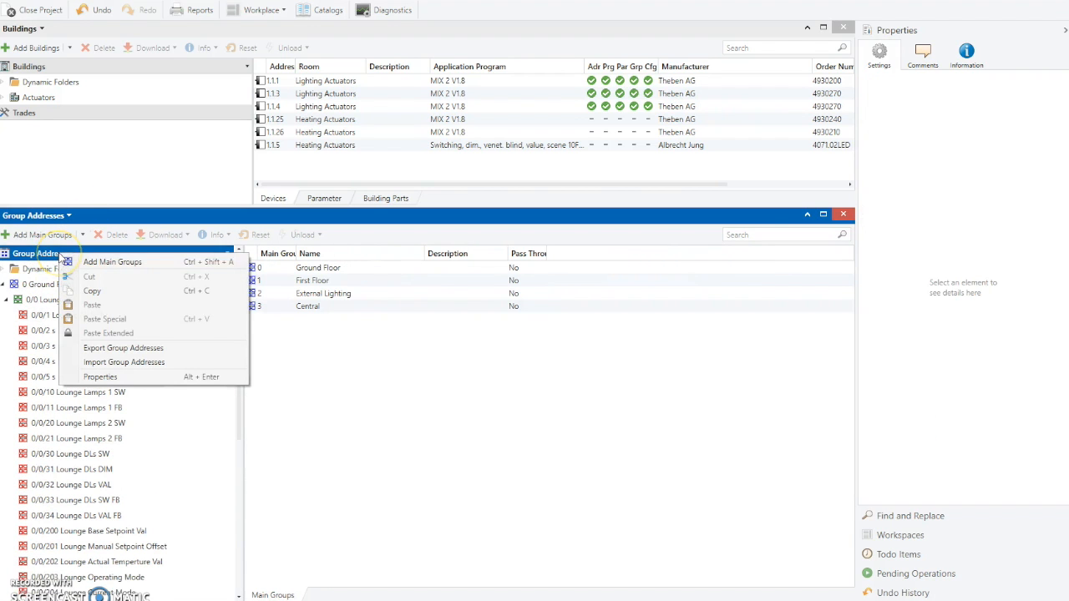
{"action": "left_click", "coordinate": [94, 353]}
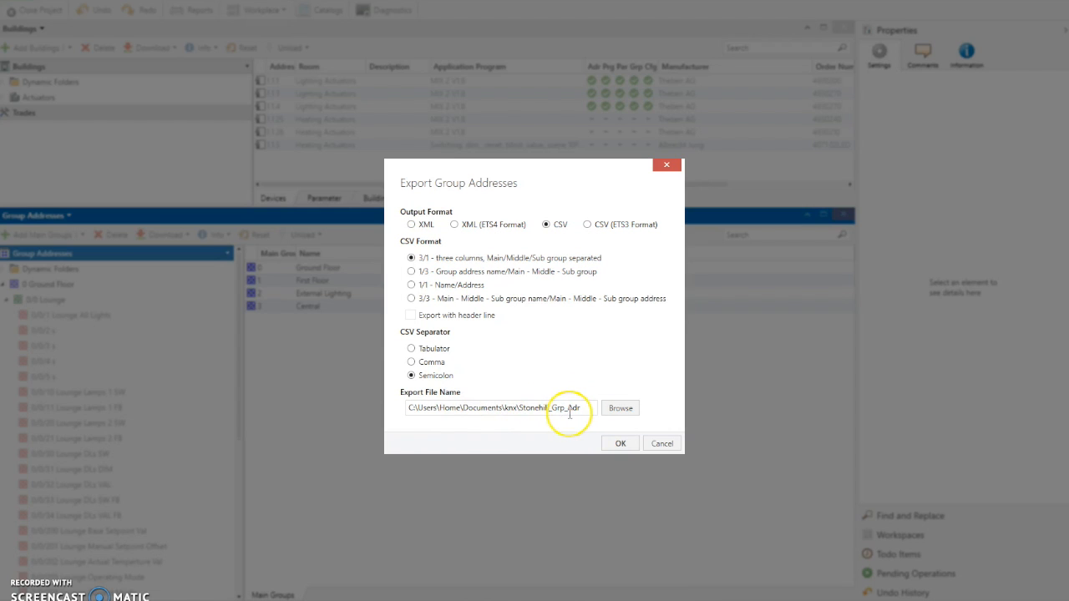
{"action": "left_click", "coordinate": [622, 443]}
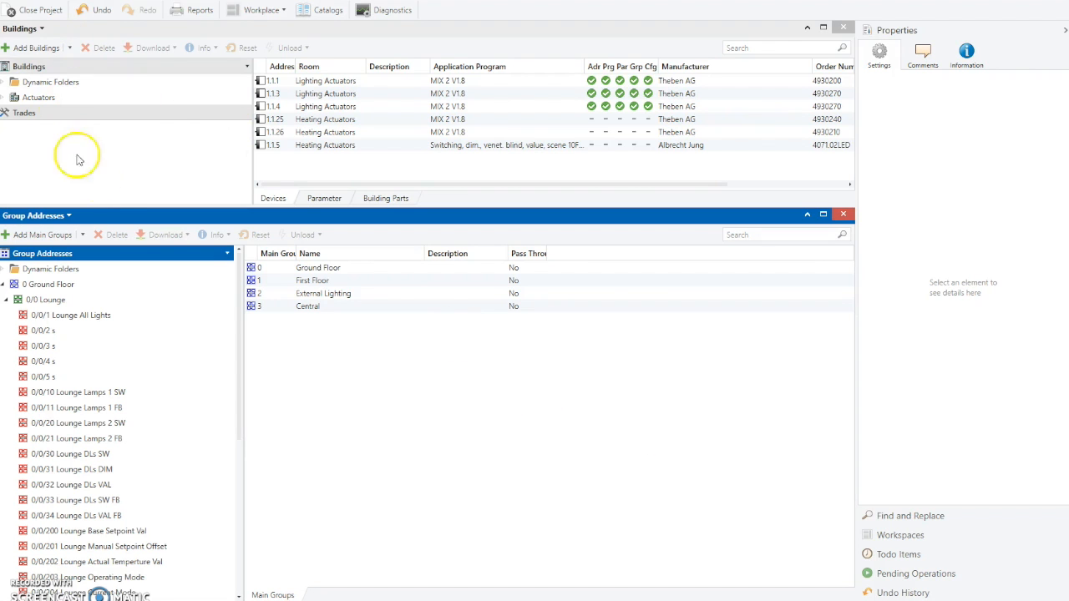
- Close the project and open the Downstairs project
{"action": "left_click", "coordinate": [36, 12]}
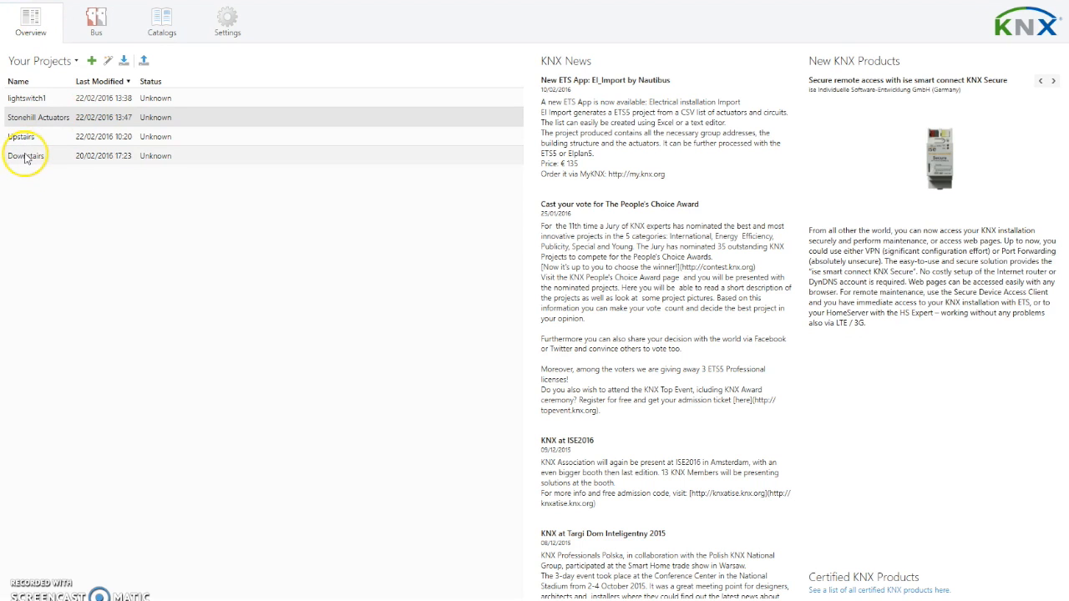
{"action": "double_click", "coordinate": [25, 159]}
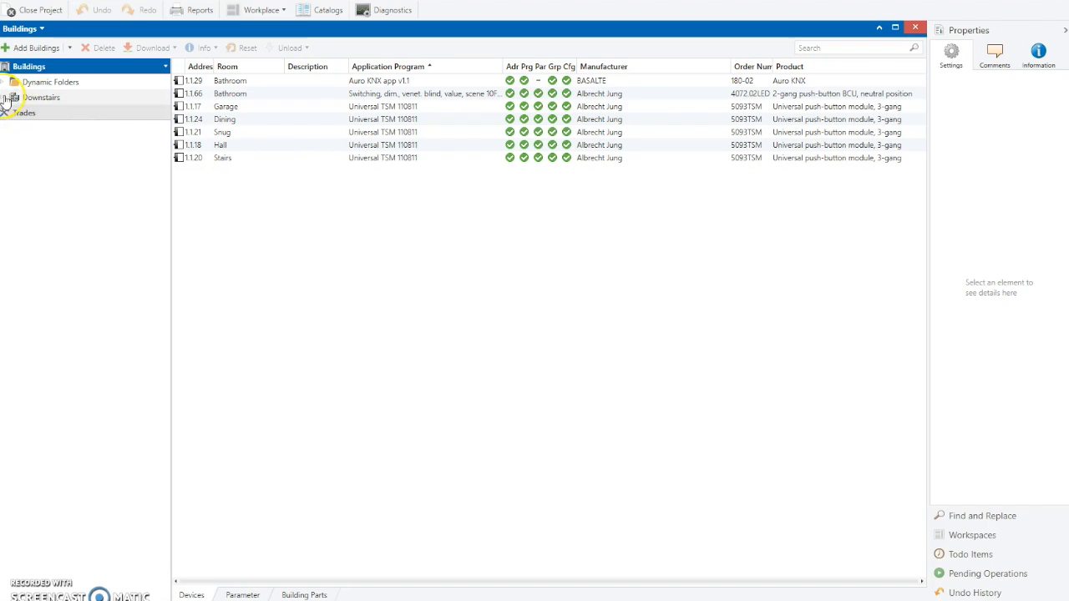
- Expand the Downstairs building structure down to the Ground Floor rooms
{"action": "left_click", "coordinate": [5, 98]}
{"action": "left_click", "coordinate": [7, 113]}
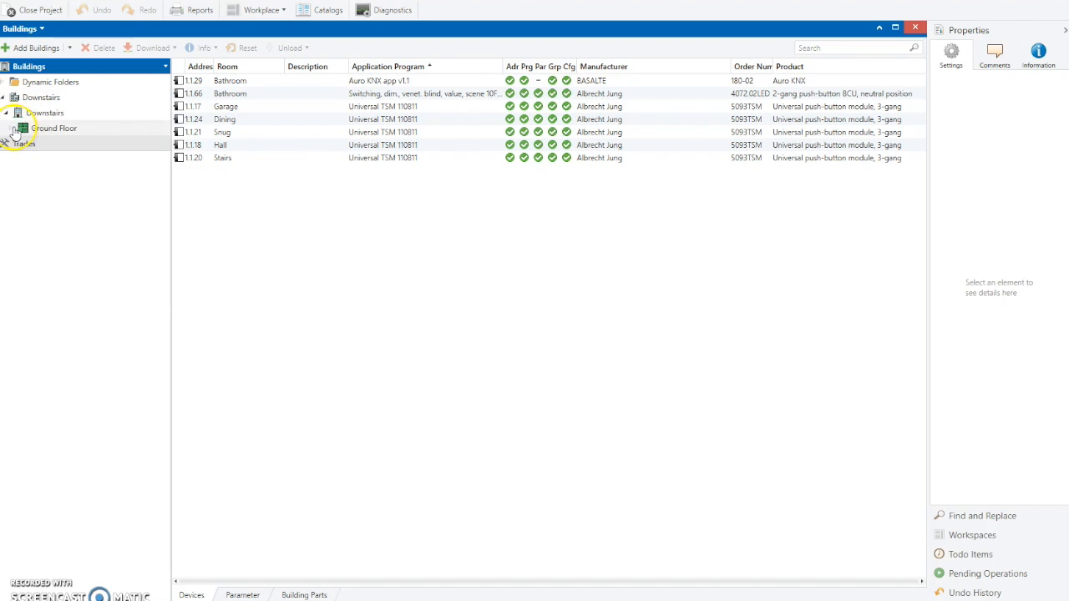
{"action": "left_click", "coordinate": [11, 129]}
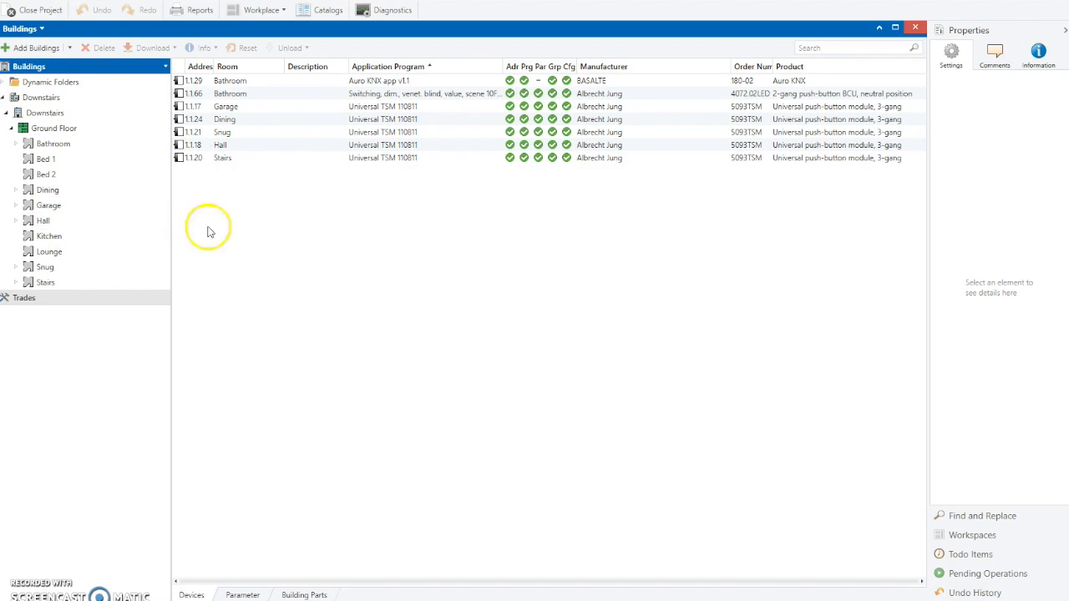
{"action": "left_click", "coordinate": [233, 161]}
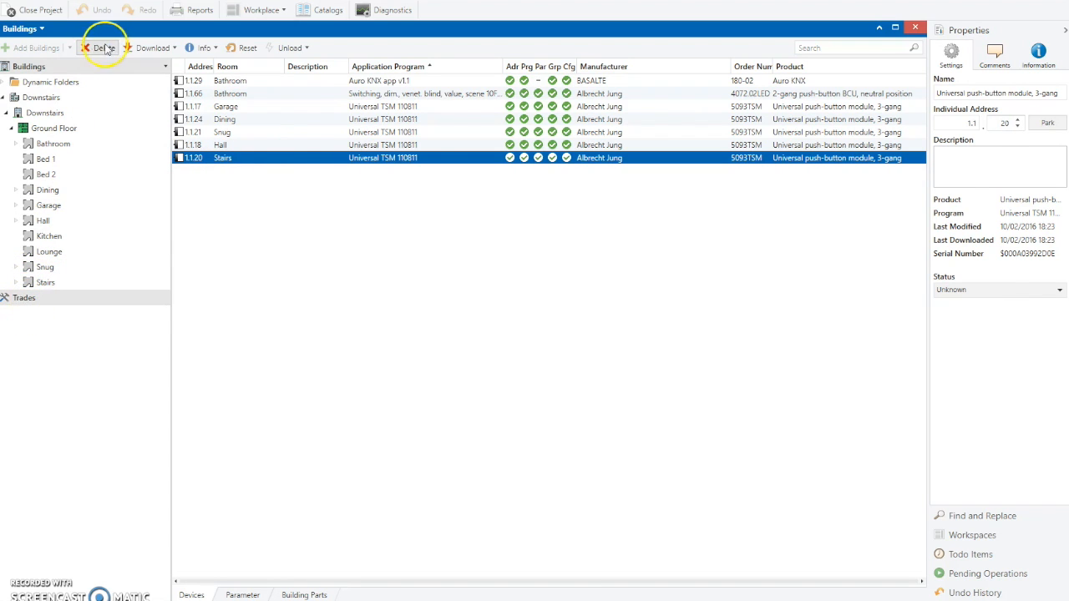
- Open a Group Addresses panel below the device list
{"action": "left_click", "coordinate": [332, 12]}
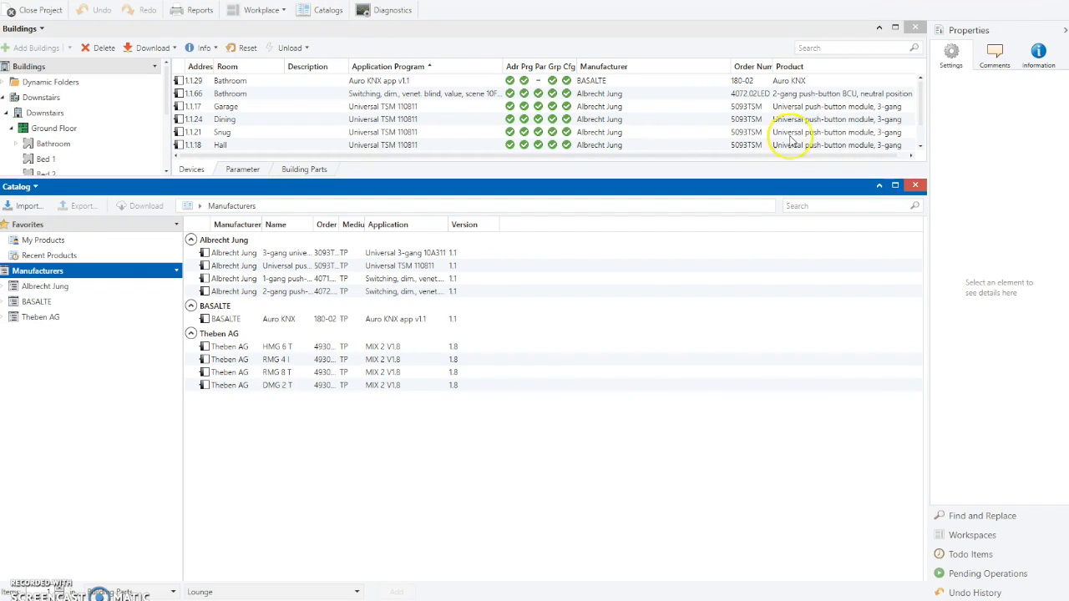
{"action": "left_click", "coordinate": [917, 190]}
{"action": "left_click", "coordinate": [284, 12]}
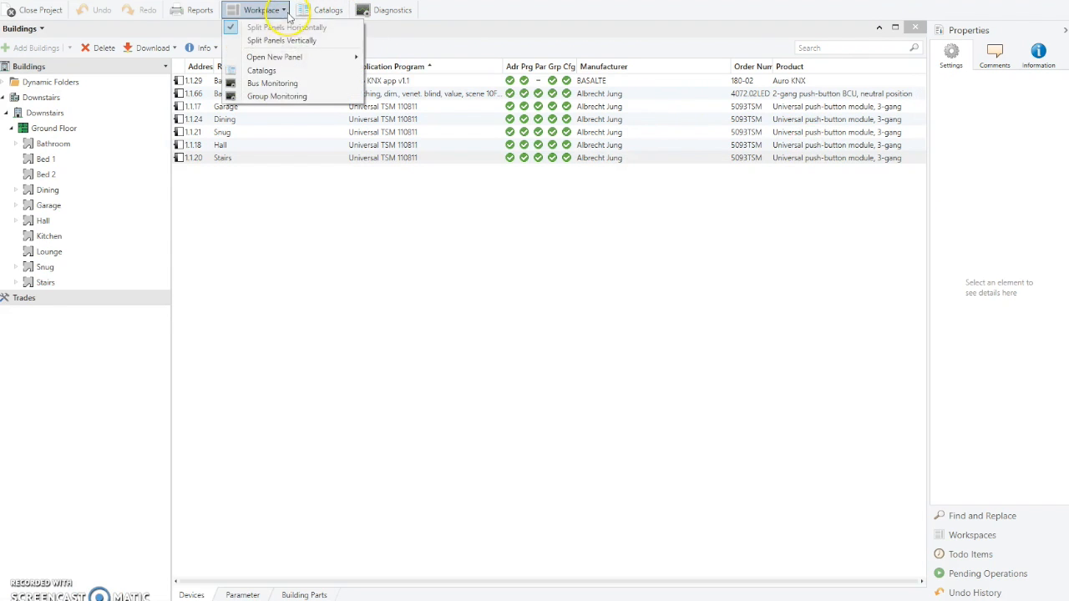
{"action": "mouse_move", "coordinate": [330, 58]}
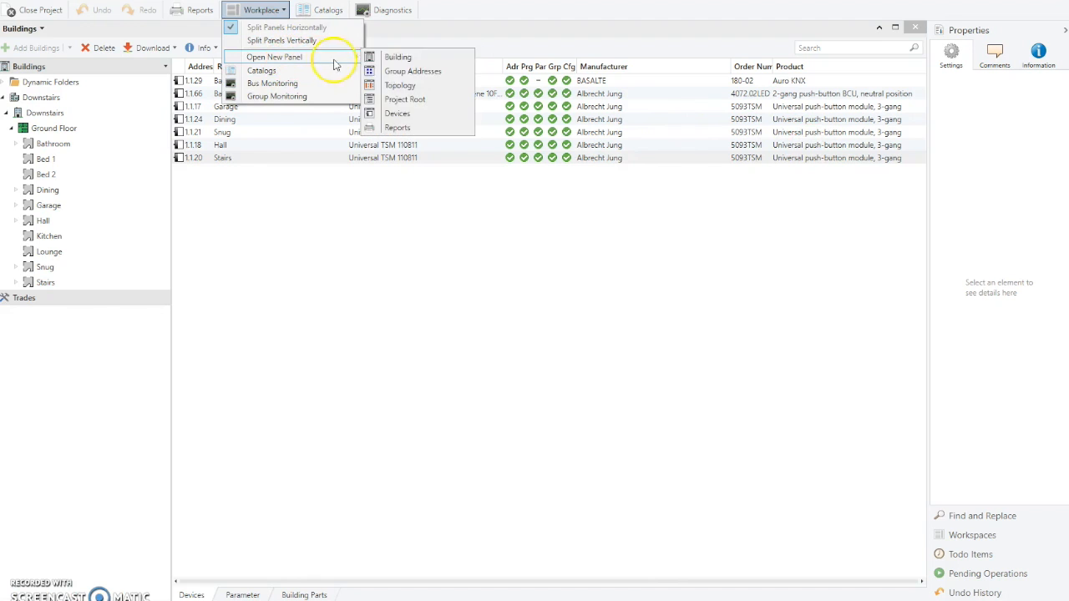
{"action": "left_click", "coordinate": [407, 72]}
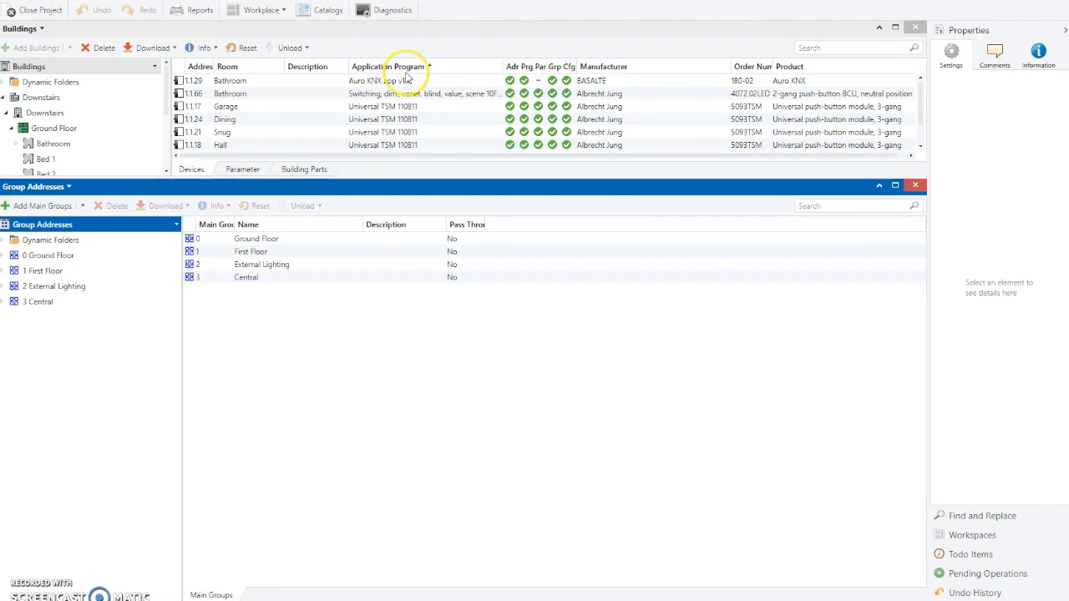
- Expand the 3 Central main group and its 3/2 Garage Door middle group in the group address tree
{"action": "right_click", "coordinate": [75, 226]}
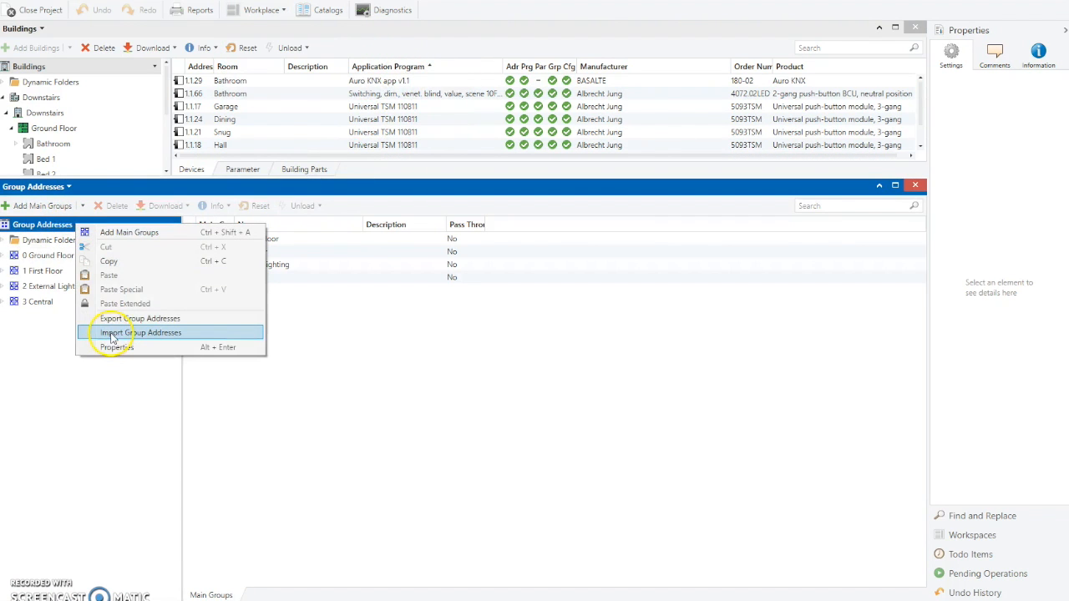
{"action": "left_click", "coordinate": [43, 341]}
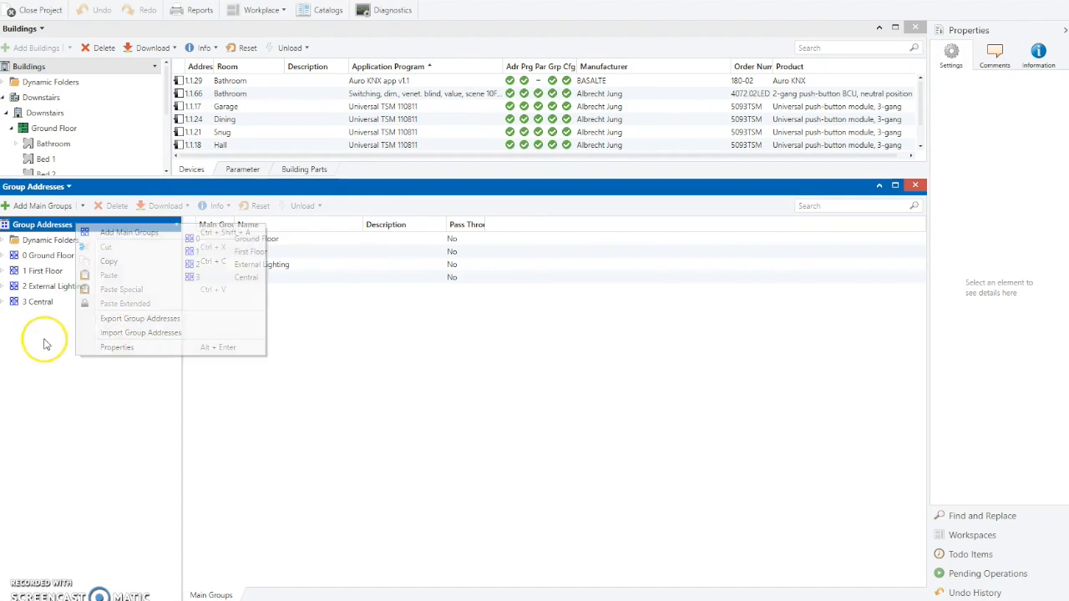
{"action": "left_click", "coordinate": [5, 302]}
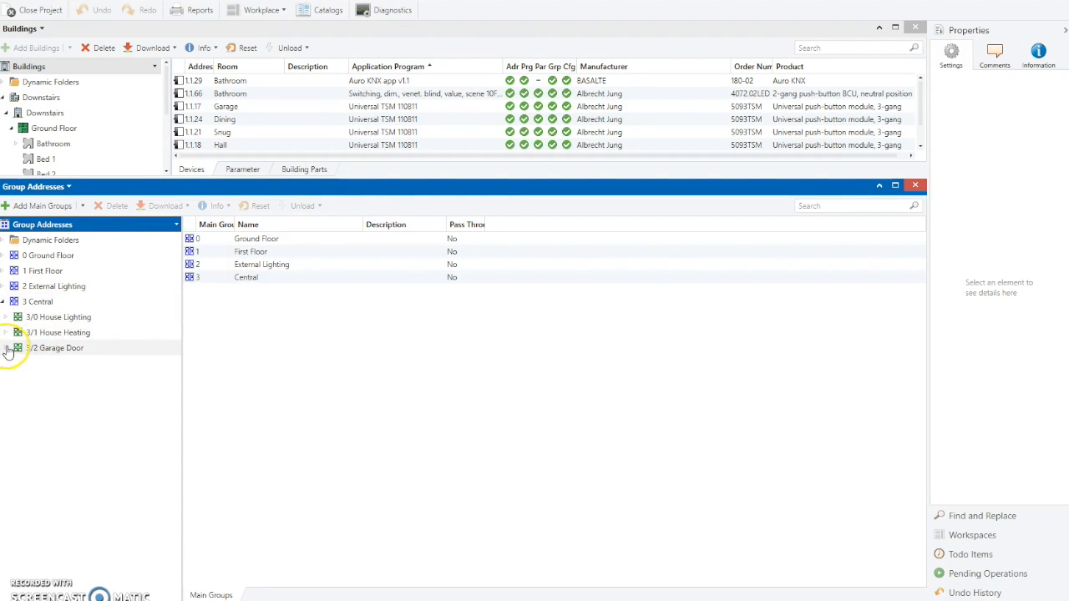
{"action": "left_click", "coordinate": [7, 348]}
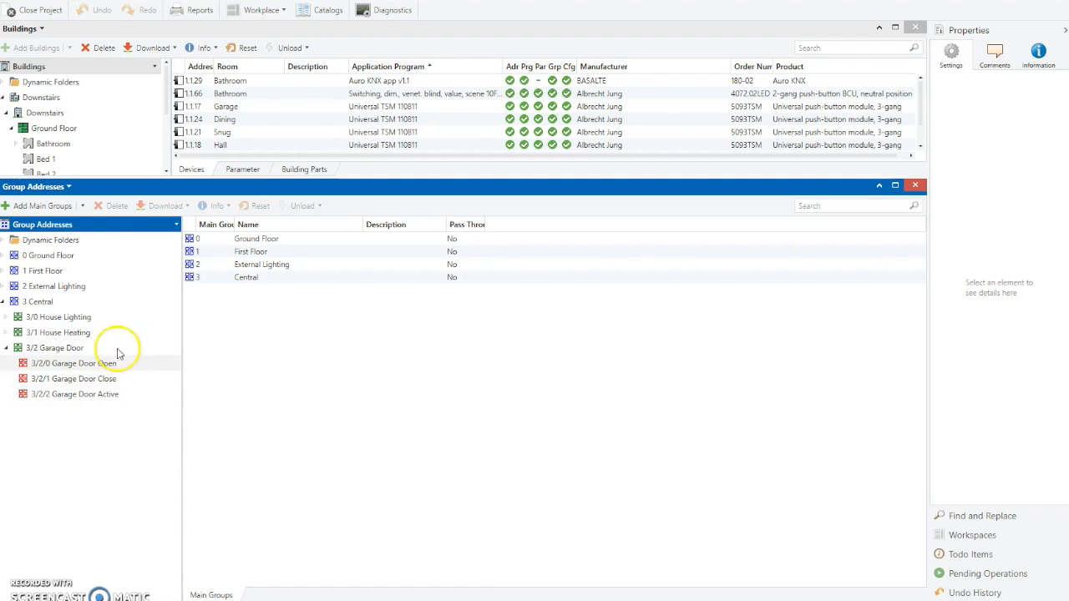
- Import group addresses from the Stonehill_Grp_Adr file in the Documents knx folder
{"action": "right_click", "coordinate": [81, 223]}
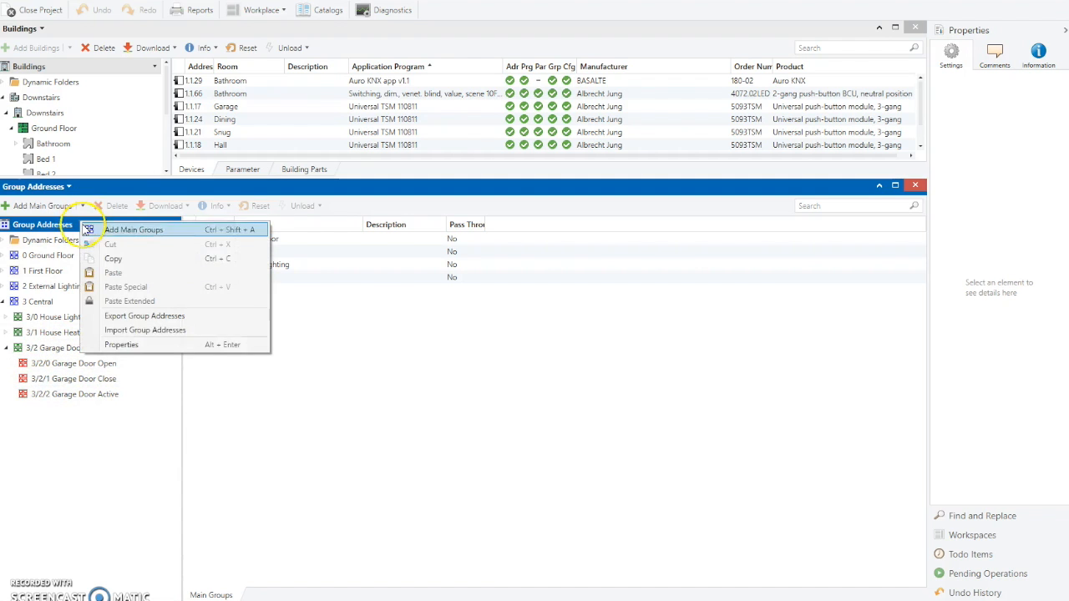
{"action": "left_click", "coordinate": [115, 331]}
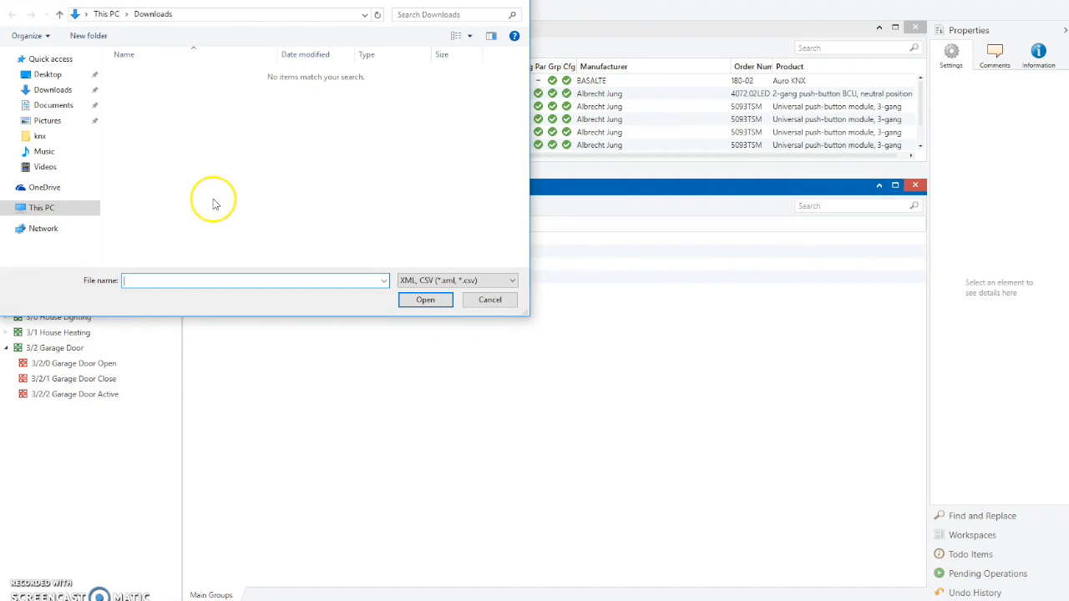
{"action": "left_click", "coordinate": [50, 107]}
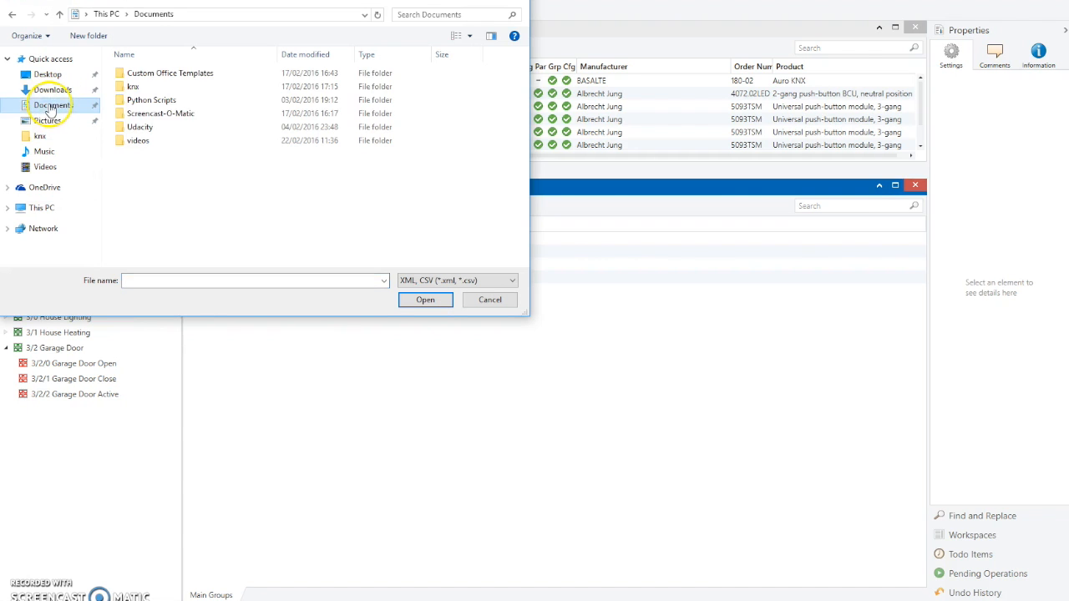
{"action": "double_click", "coordinate": [134, 86]}
{"action": "left_click", "coordinate": [147, 113]}
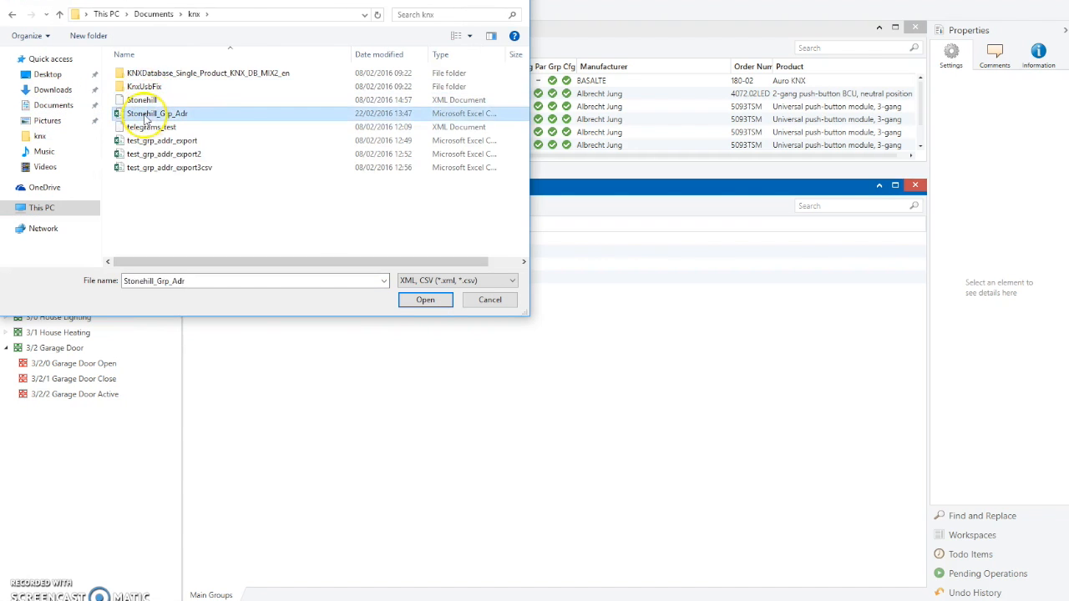
{"action": "double_click", "coordinate": [146, 117]}
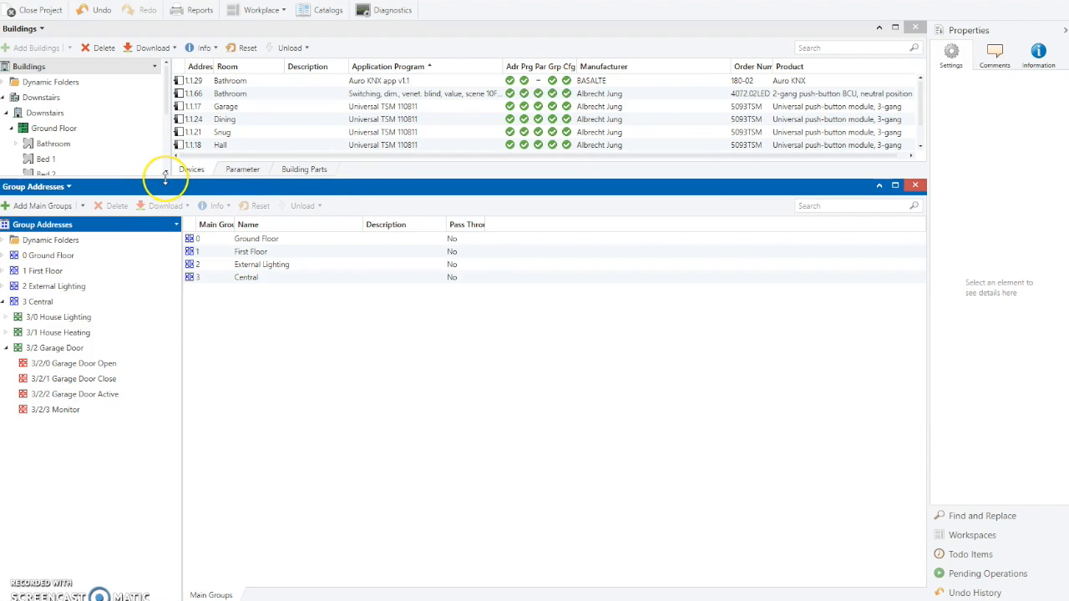
- Enlarge the Buildings panel to show the full Ground Floor room list
{"action": "left_click_drag", "start_coordinate": [166, 177], "coordinate": [143, 296]}
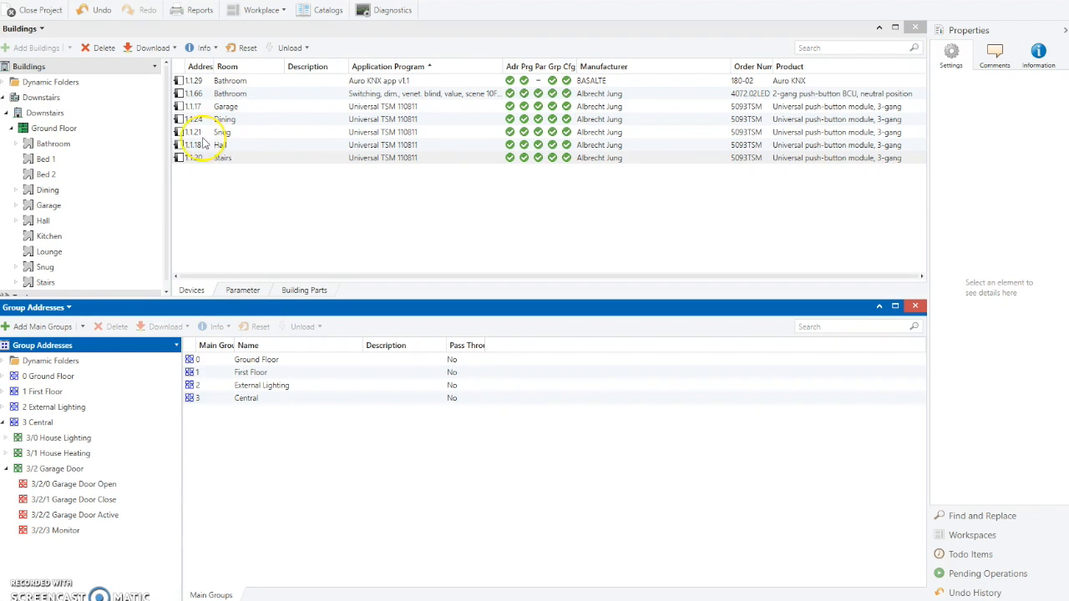
{"action": "scroll", "coordinate": [65, 179], "scroll_direction": "down", "scroll_amount": 1}
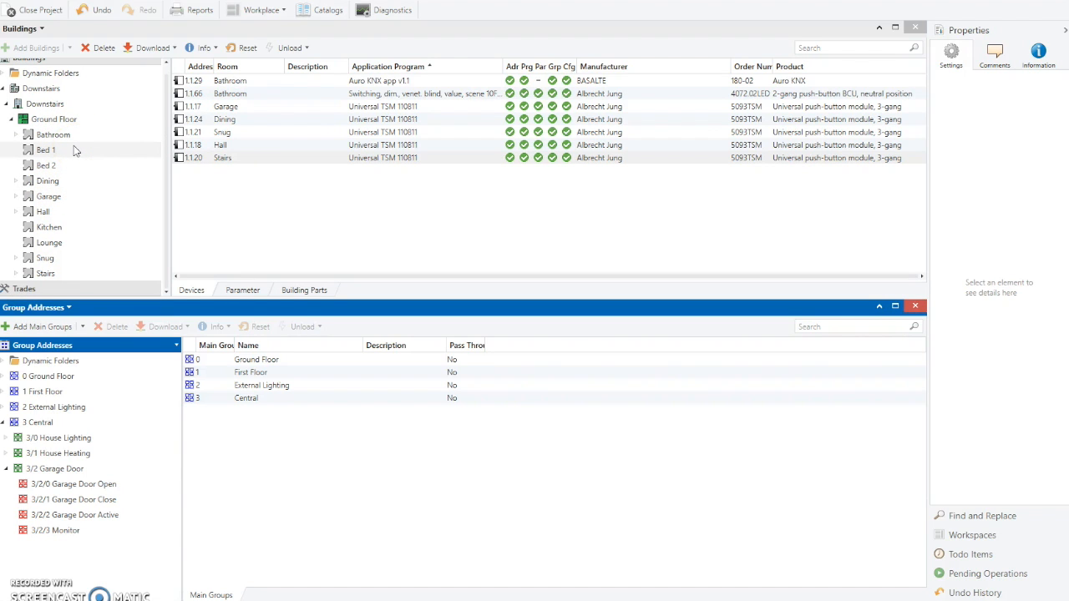
{"action": "left_click", "coordinate": [69, 308]}
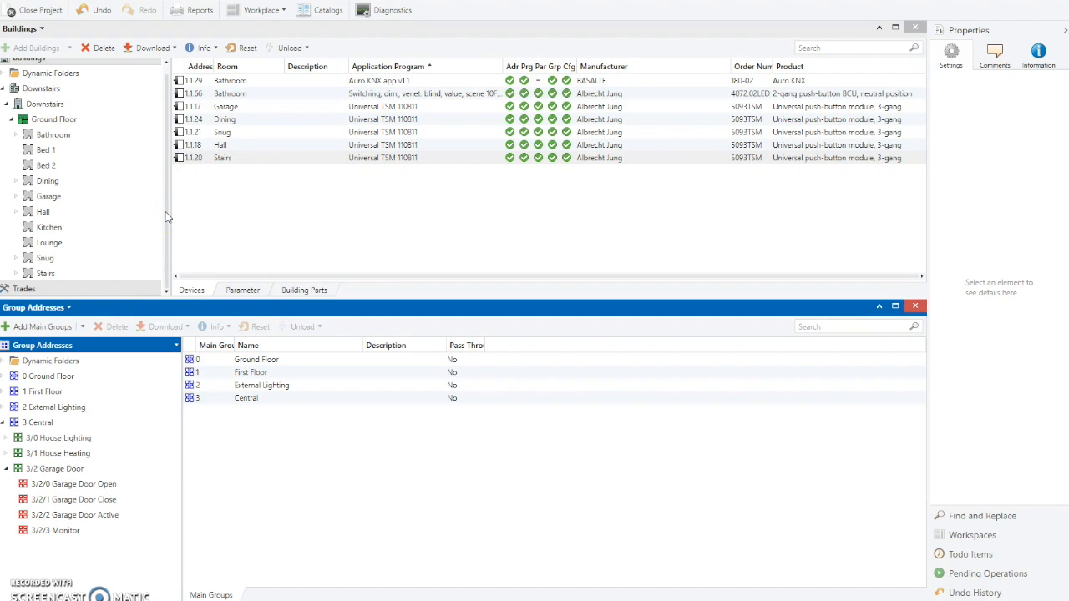
{"action": "left_click_drag", "start_coordinate": [173, 296], "coordinate": [160, 411]}
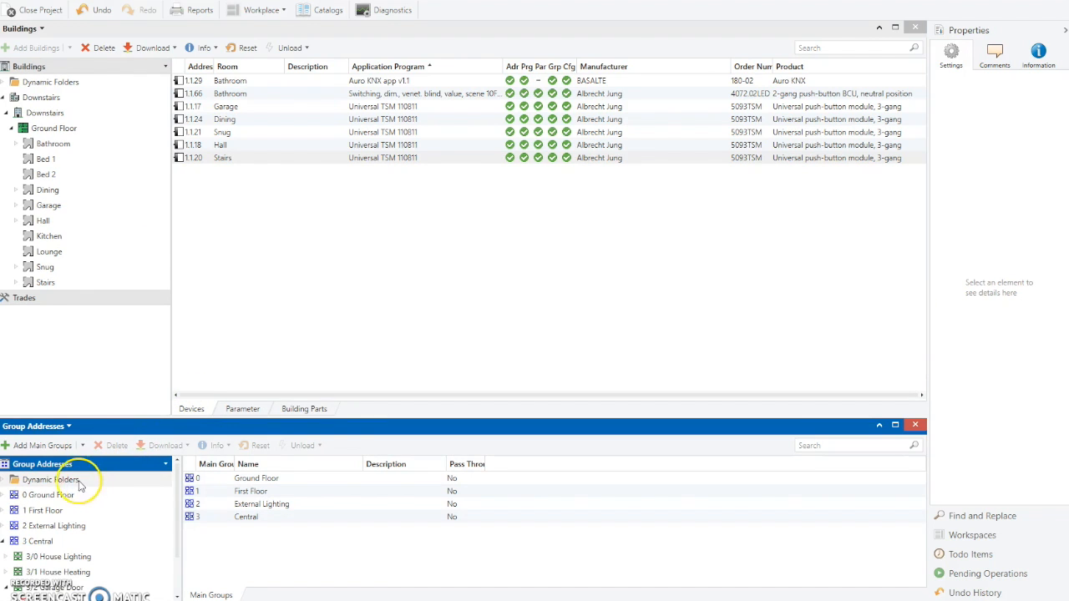
{"action": "left_click", "coordinate": [40, 113]}
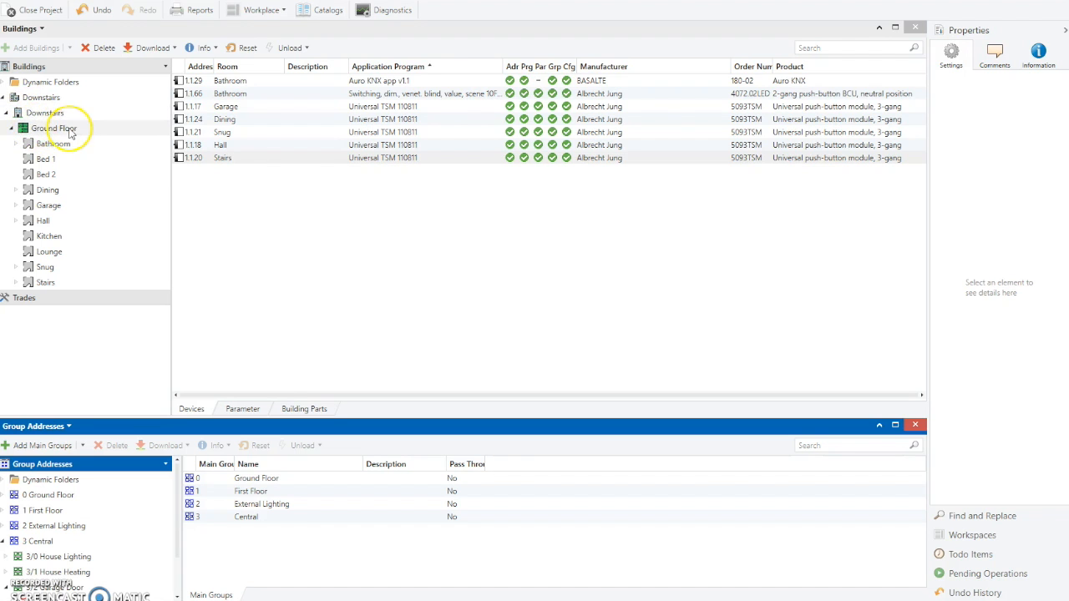
- Collapse the Bathroom and Ground Floor branches and enlarge the Group Addresses panel to show the imported addresses
{"action": "left_click", "coordinate": [14, 146]}
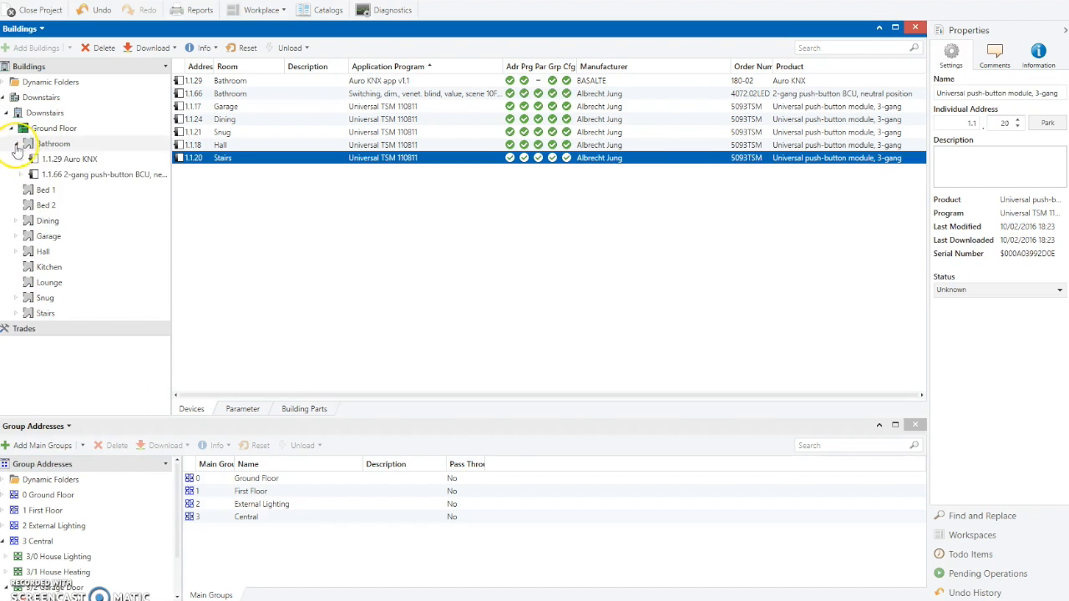
{"action": "left_click", "coordinate": [15, 204]}
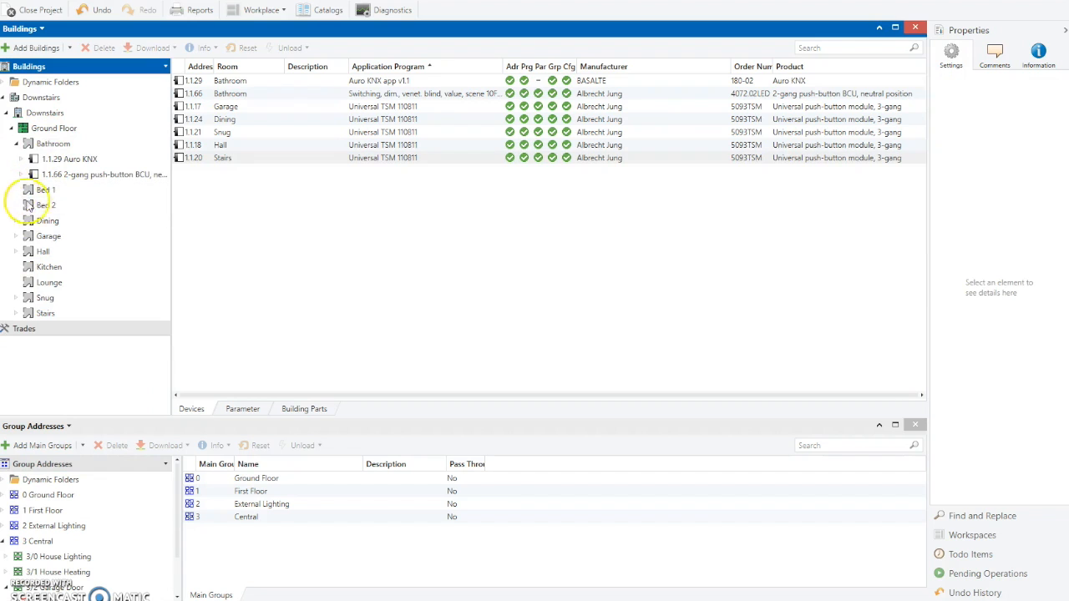
{"action": "left_click", "coordinate": [15, 143]}
{"action": "left_click", "coordinate": [10, 127]}
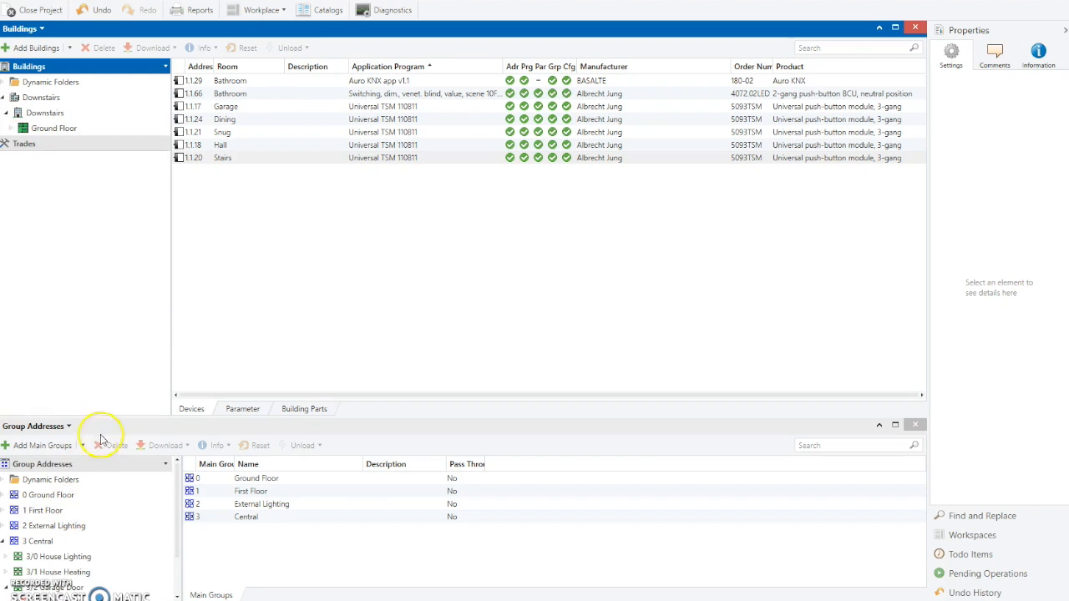
{"action": "left_click_drag", "start_coordinate": [104, 418], "coordinate": [117, 228]}
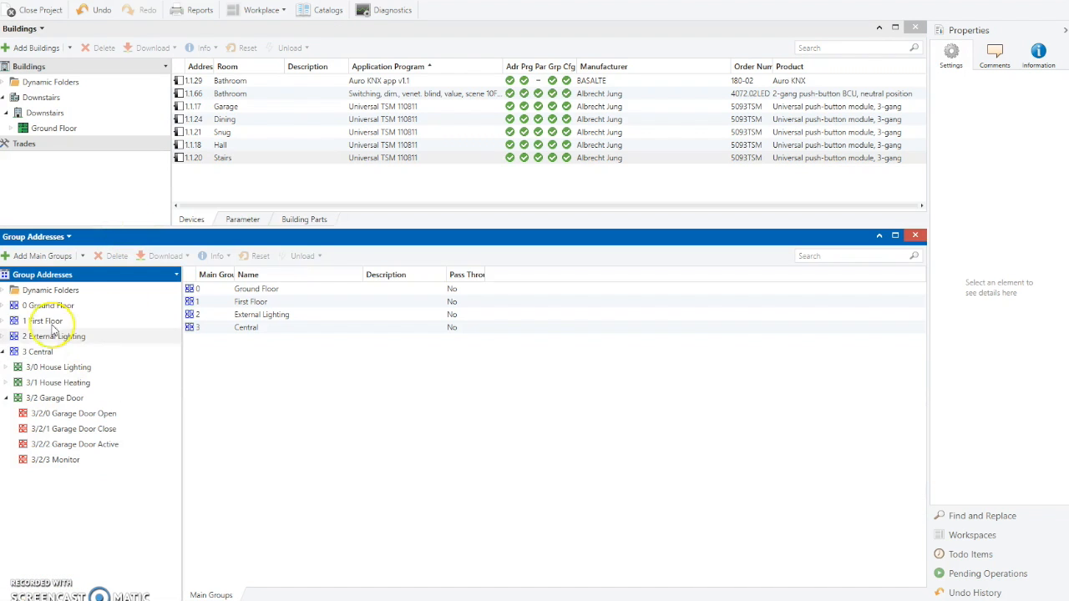